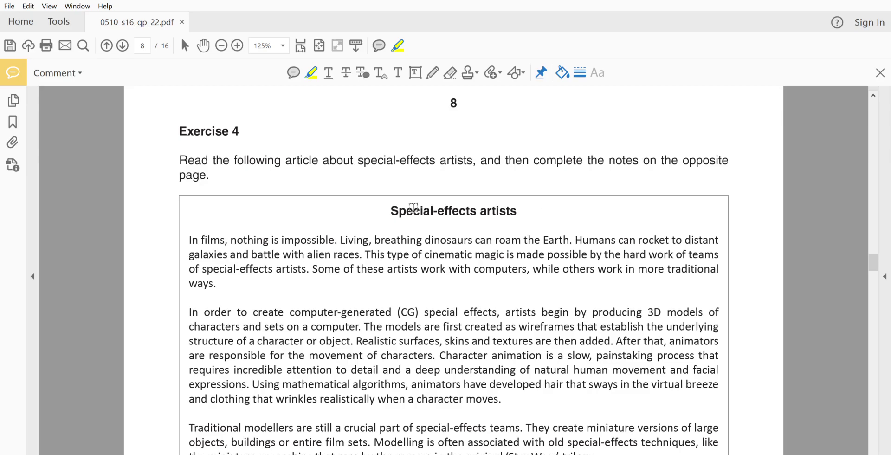
Highlight 'special-effects artists' in the Exercise 4 instructions, the article title and '(CG)' in yellow.
scroll(479, 167, down, 20)
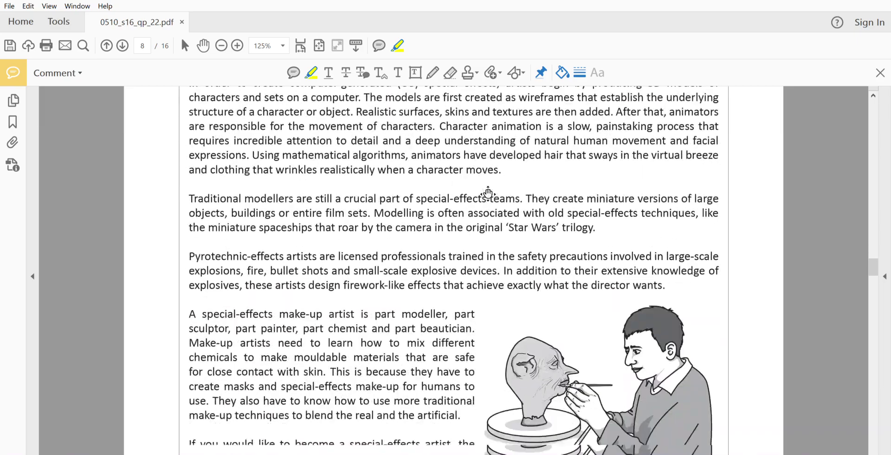
scroll(490, 182, up, 3)
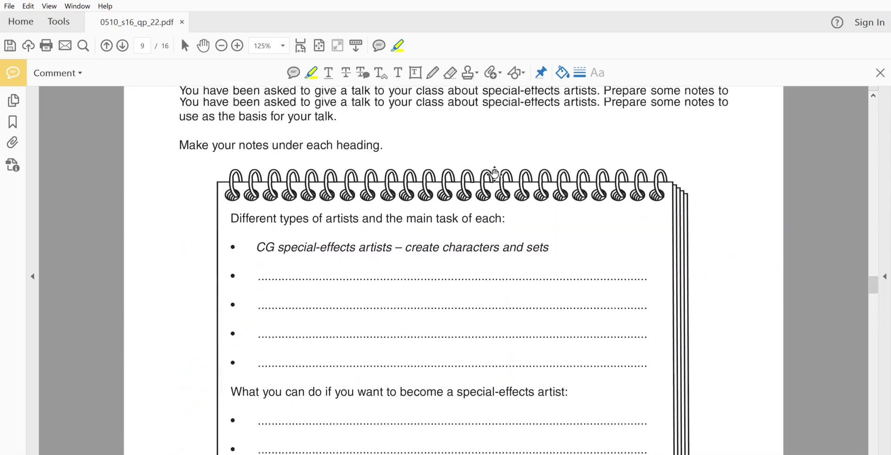
scroll(641, 260, down, 15)
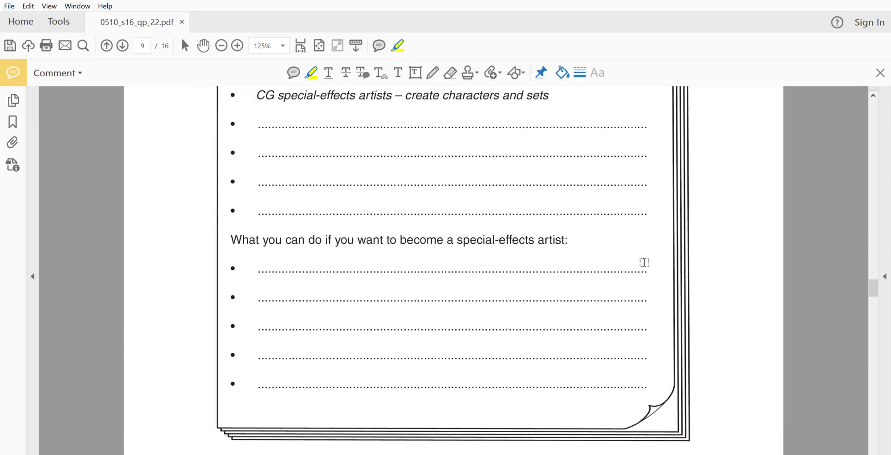
scroll(649, 304, up, 13)
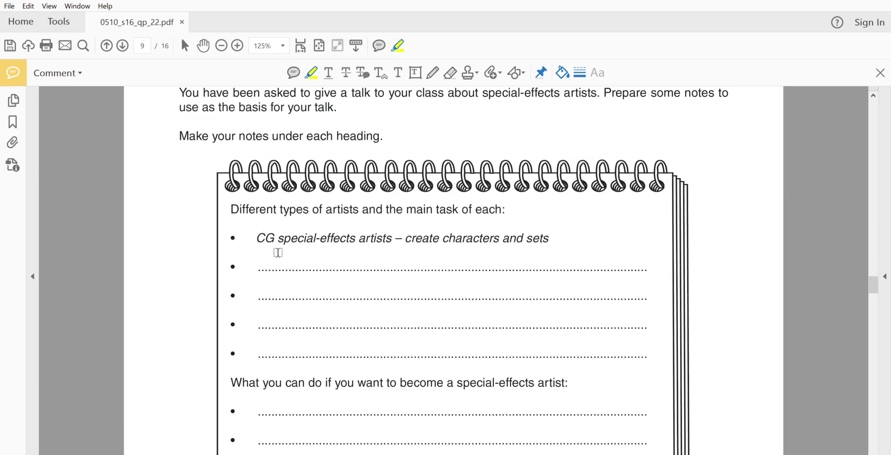
scroll(390, 270, down, 4)
scroll(497, 313, up, 20)
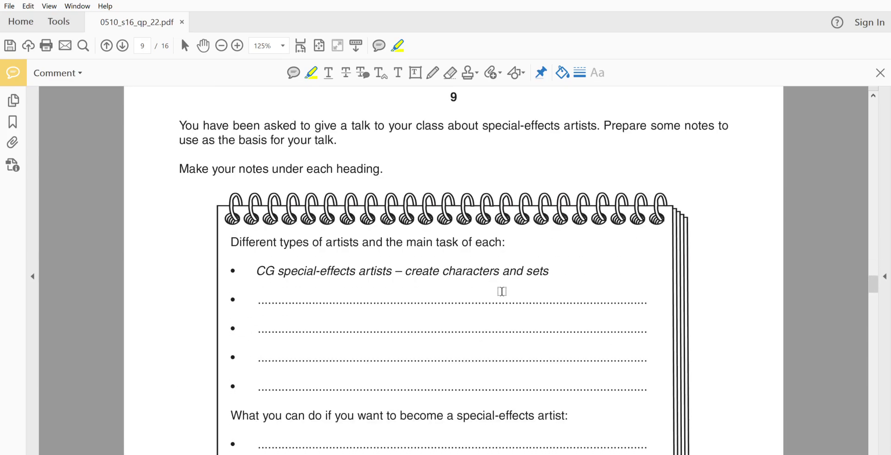
scroll(527, 253, up, 5)
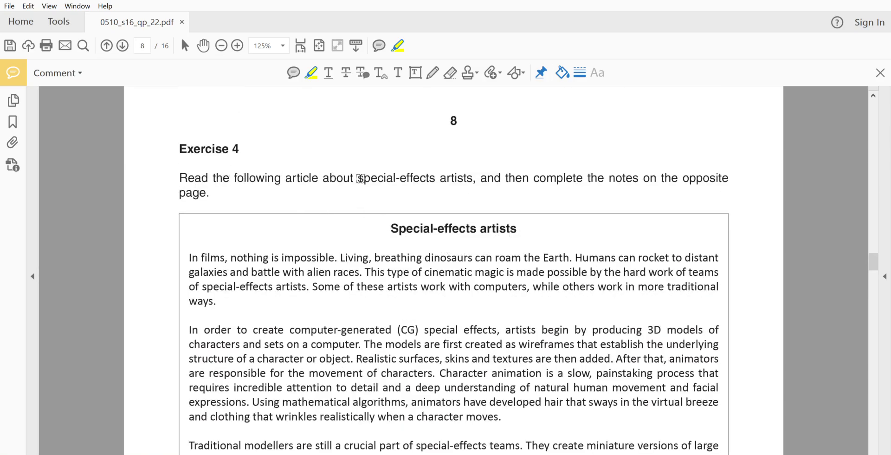
drag(360, 178, 473, 178)
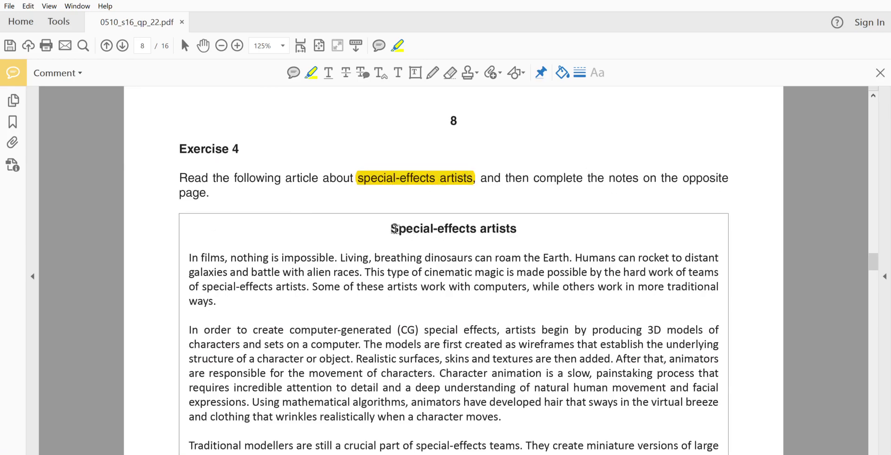
drag(393, 228, 519, 227)
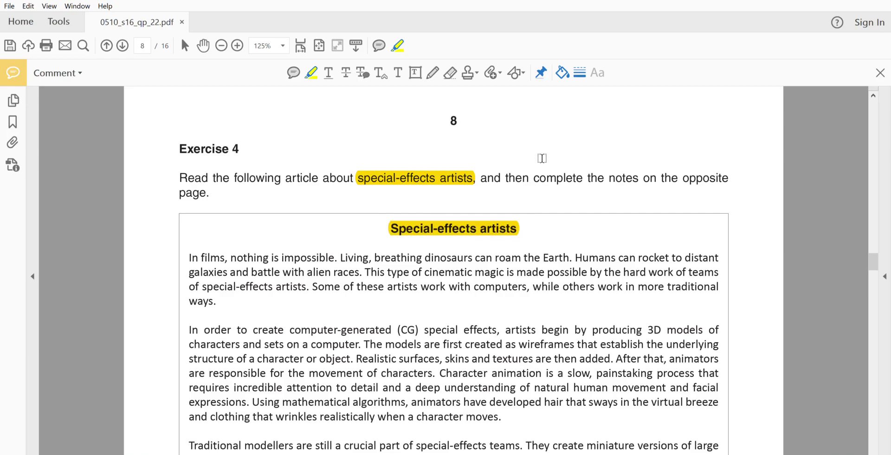
scroll(453, 238, down, 2)
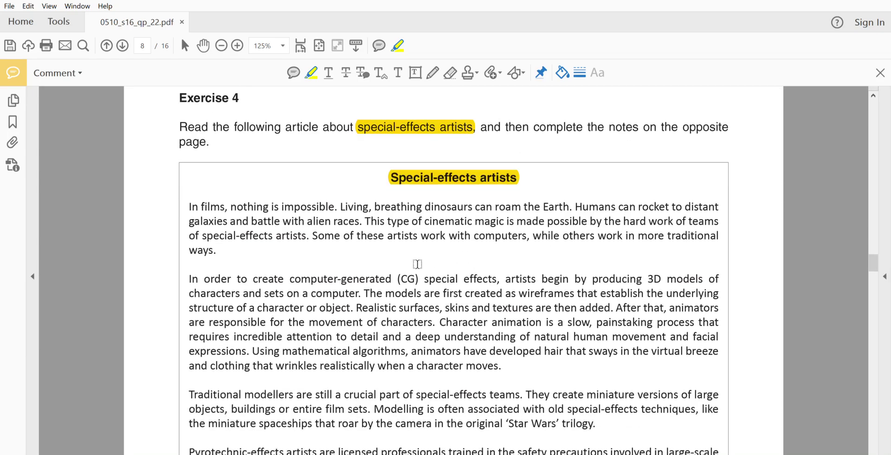
drag(398, 278, 420, 278)
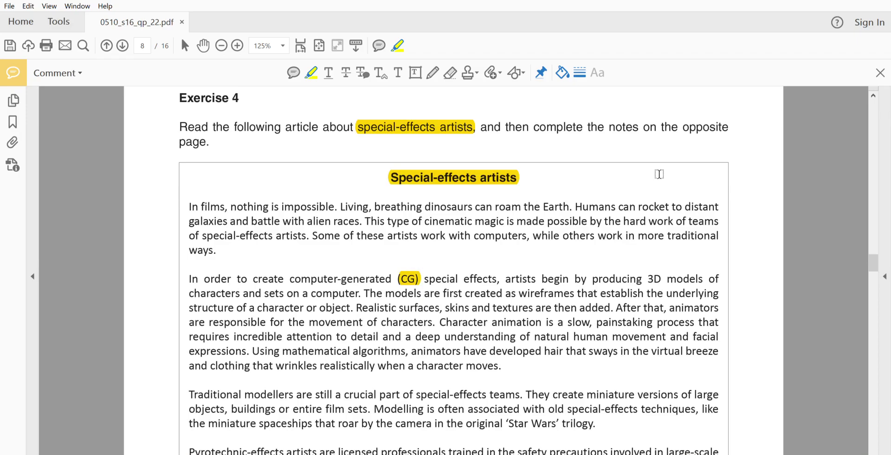
On page 9, highlight 'special-effects artists', both notes headings and the CG artists example bullet.
scroll(617, 185, down, 15)
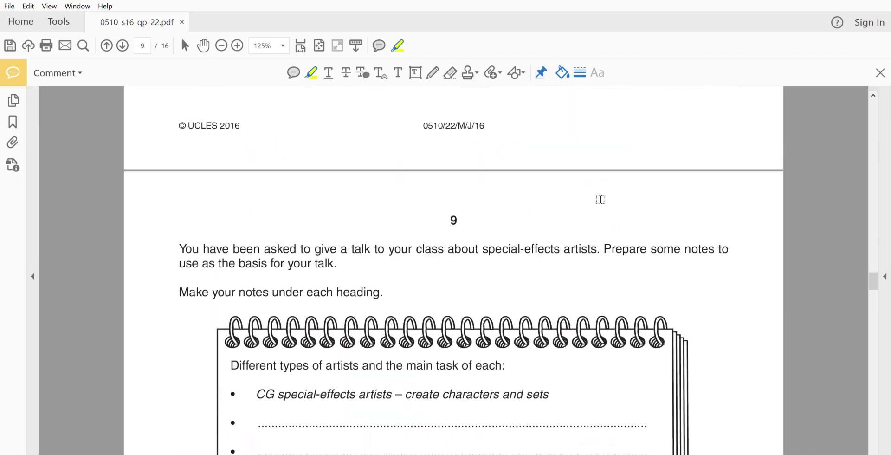
scroll(600, 200, down, 2)
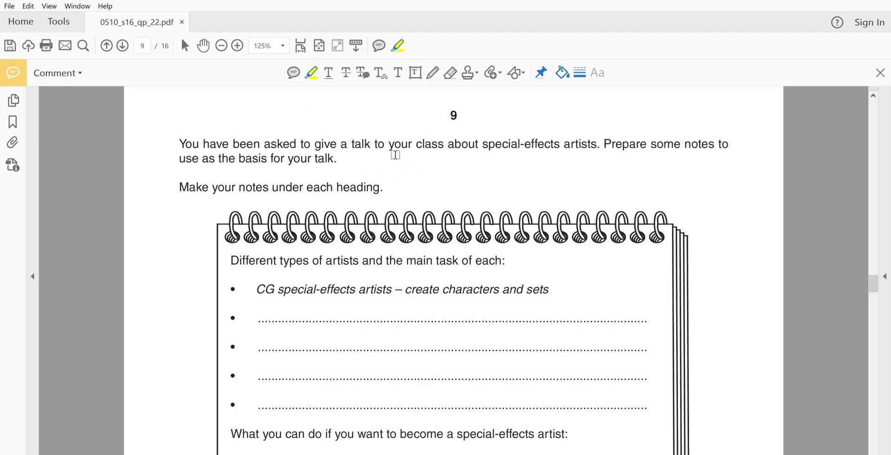
drag(482, 143, 581, 146)
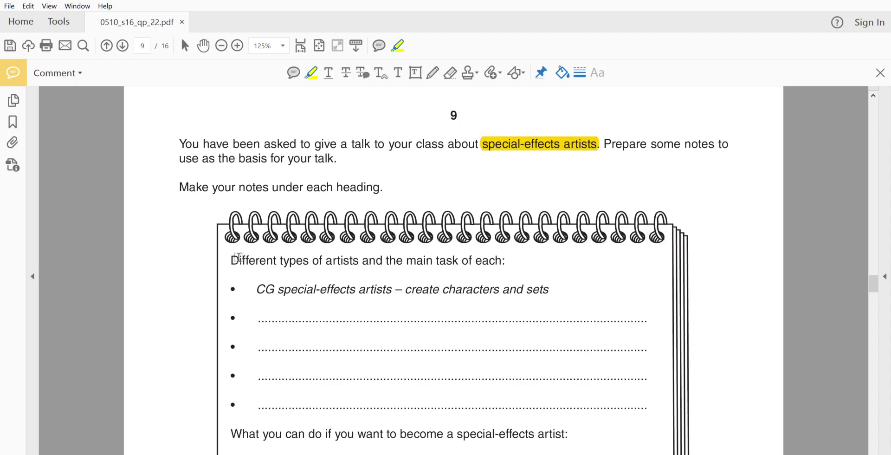
mouse_move(239, 258)
mouse_down()
mouse_move(360, 260)
mouse_move(437, 247)
mouse_move(502, 260)
mouse_up()
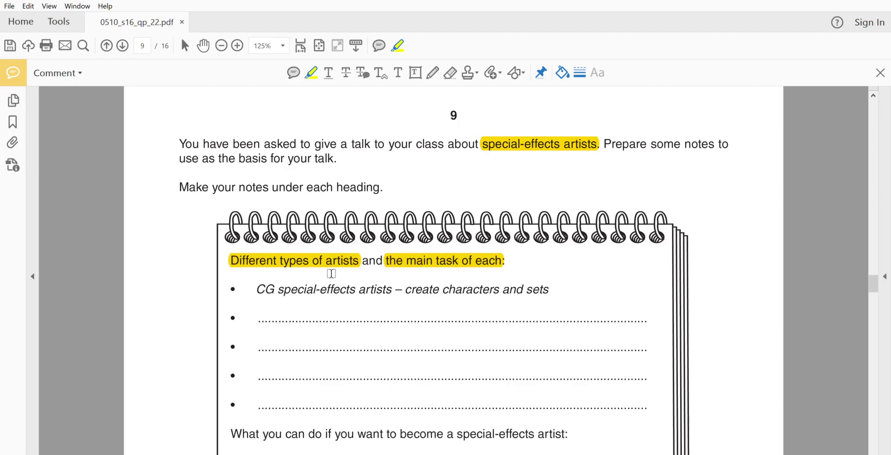
scroll(331, 274, down, 1)
drag(256, 265, 541, 261)
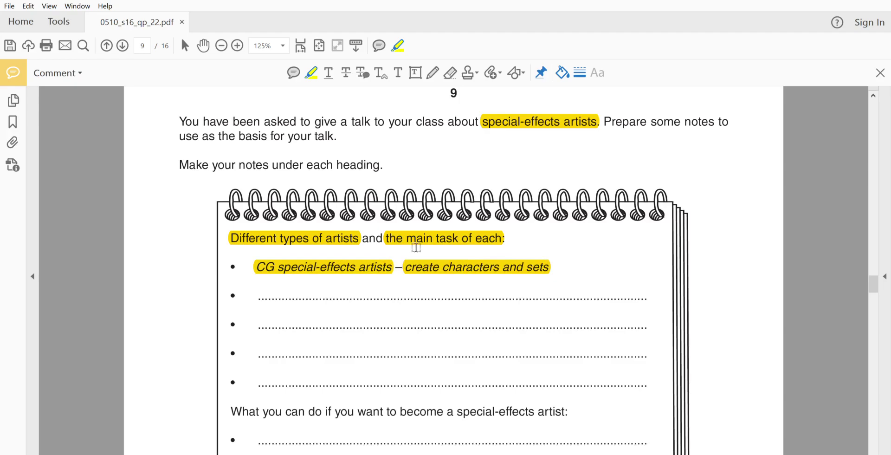
scroll(419, 247, down, 3)
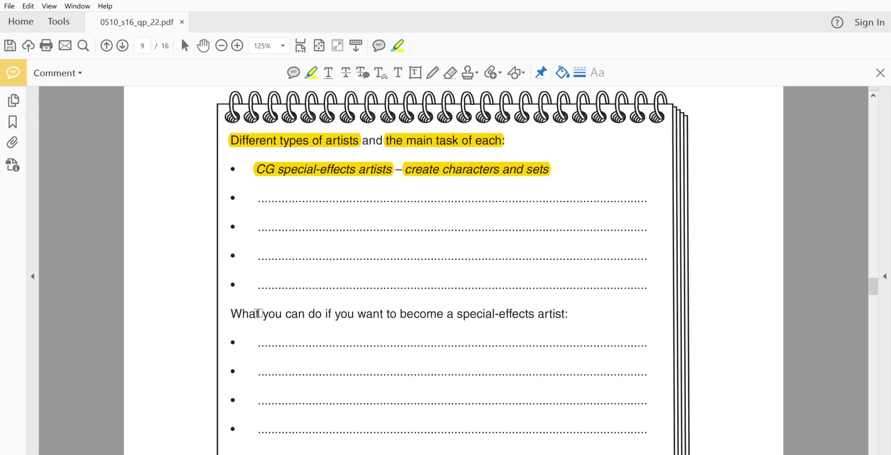
drag(236, 307, 571, 302)
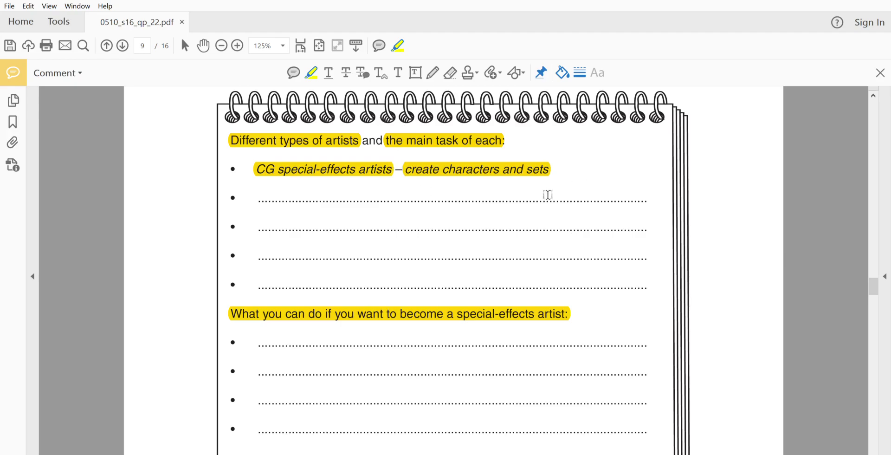
scroll(538, 223, up, 10)
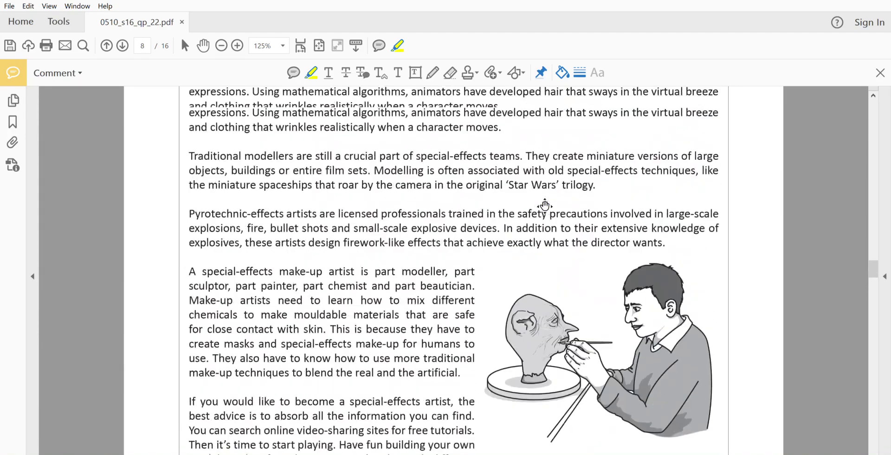
scroll(545, 205, up, 7)
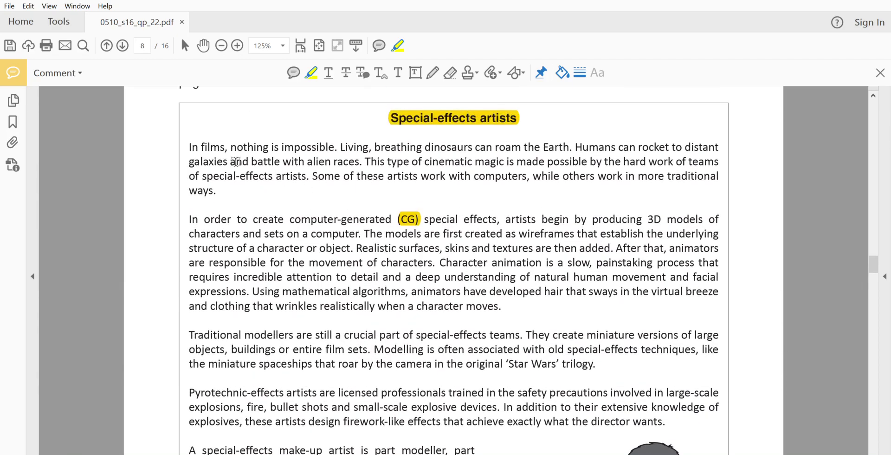
scroll(305, 154, down, 5)
scroll(358, 153, up, 5)
scroll(366, 148, up, 5)
scroll(368, 139, up, 1)
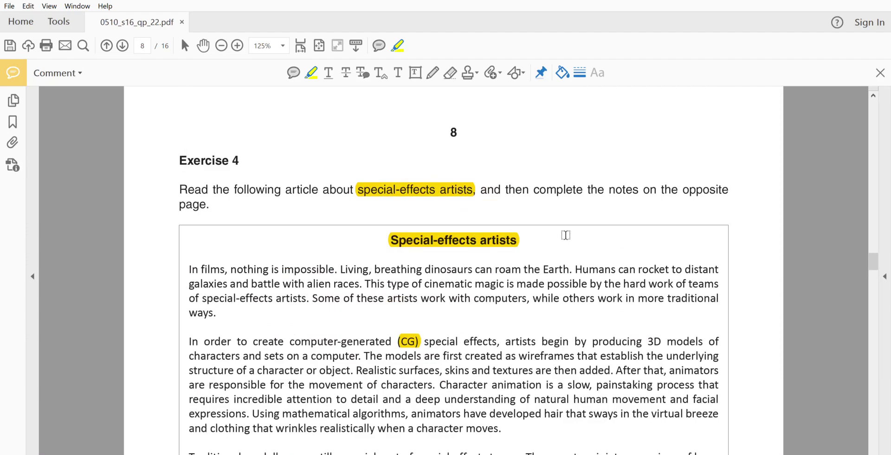
scroll(703, 225, down, 2)
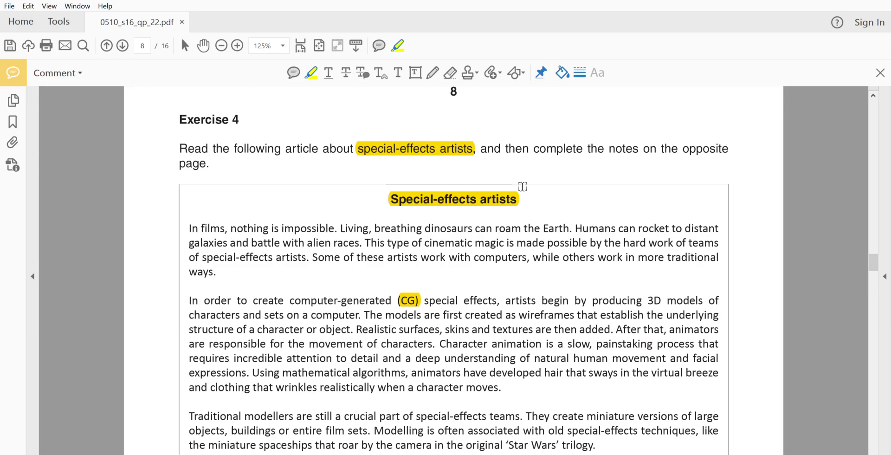
scroll(522, 185, down, 3)
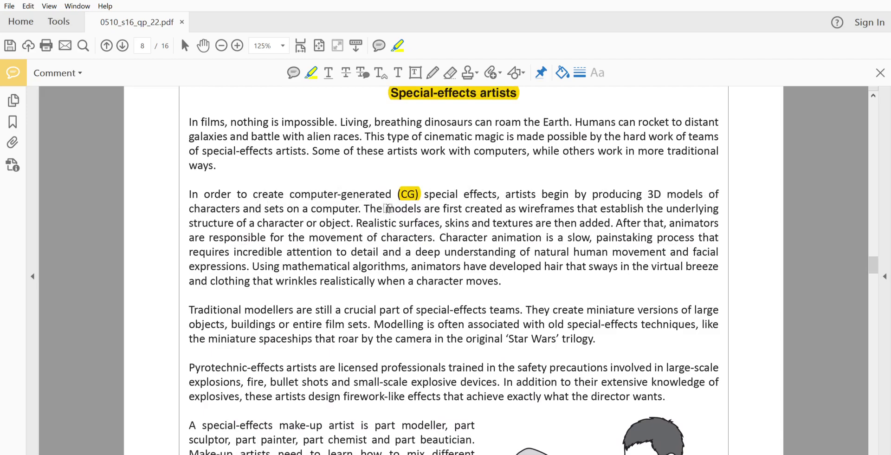
scroll(357, 231, down, 15)
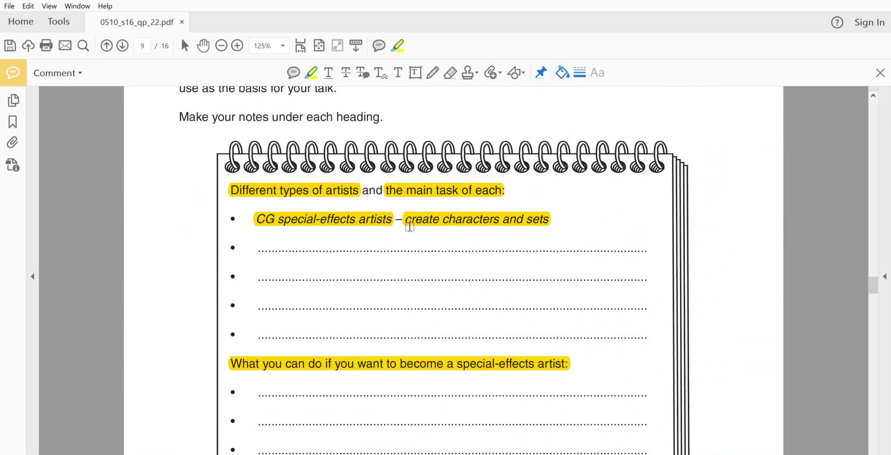
scroll(517, 243, up, 15)
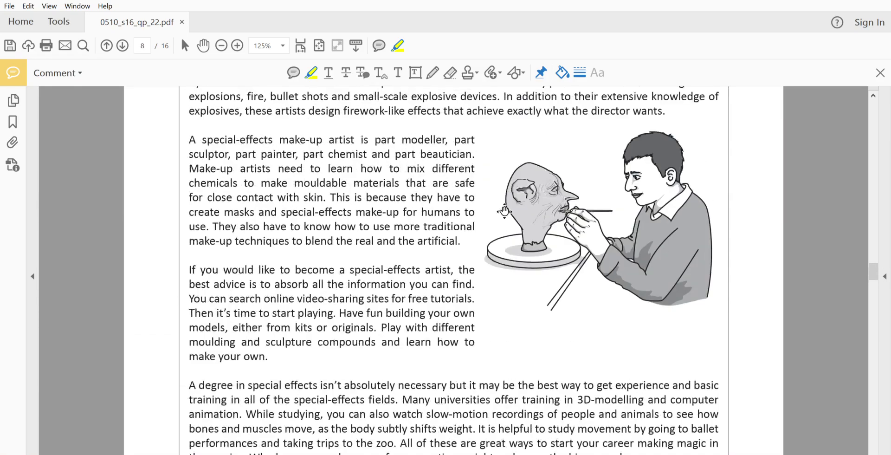
scroll(503, 212, up, 6)
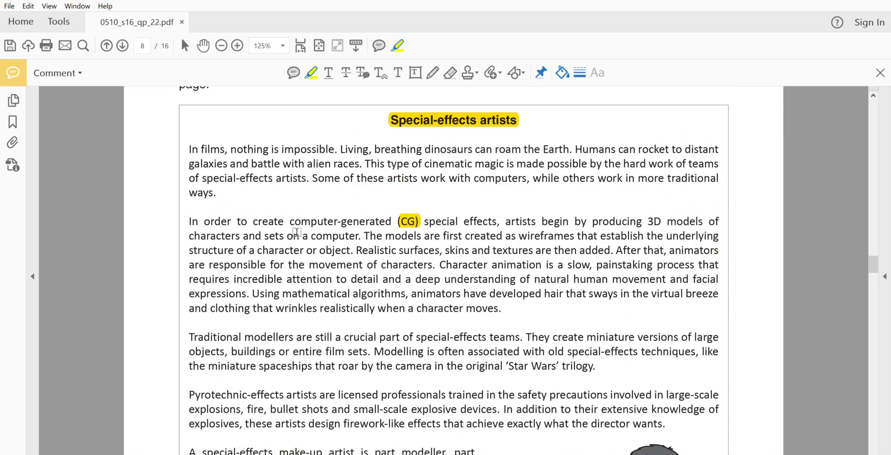
Highlight the 3D-models opening sentence, 'animators', 'movement of characters' and 'facial expressions.' in yellow.
mouse_move(189, 221)
mouse_down()
mouse_move(450, 219)
mouse_move(459, 234)
mouse_move(391, 221)
mouse_move(361, 235)
mouse_up()
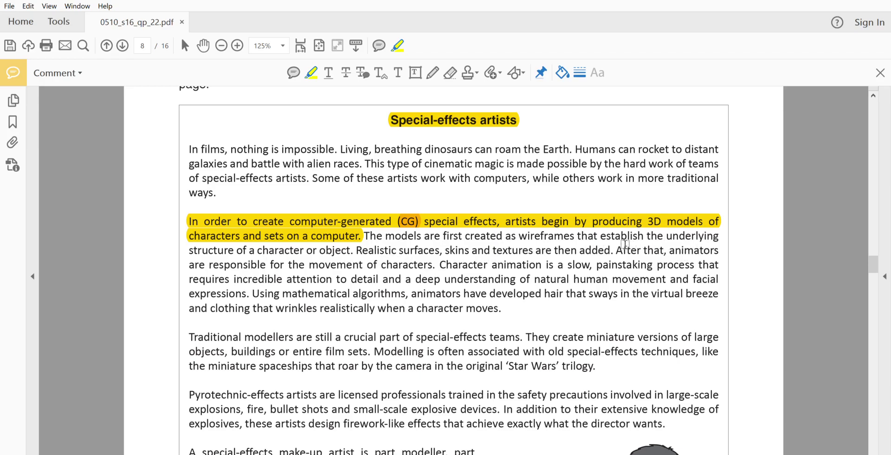
double_click(685, 246)
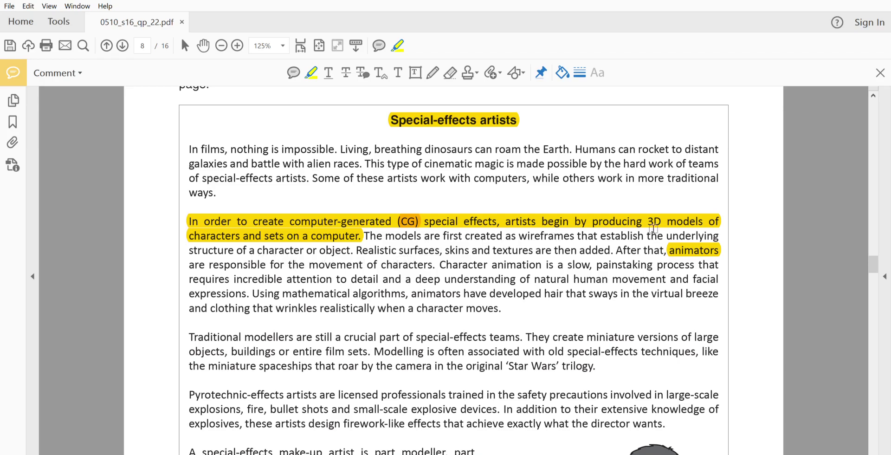
drag(309, 264, 432, 264)
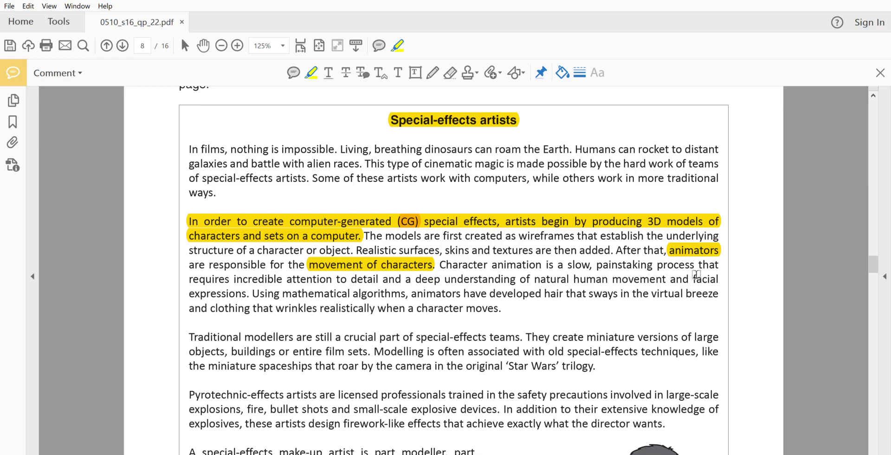
drag(250, 290, 696, 273)
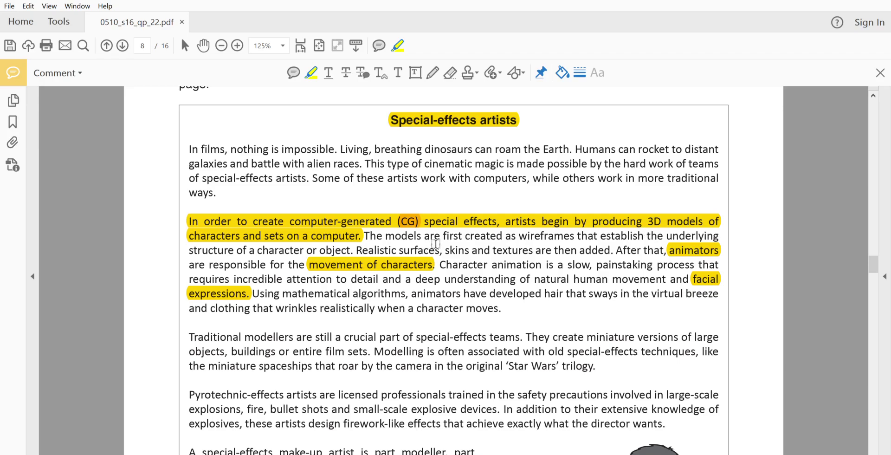
Highlight 'modellers' and 'create miniature versions' in the modellers paragraph.
scroll(497, 266, down, 3)
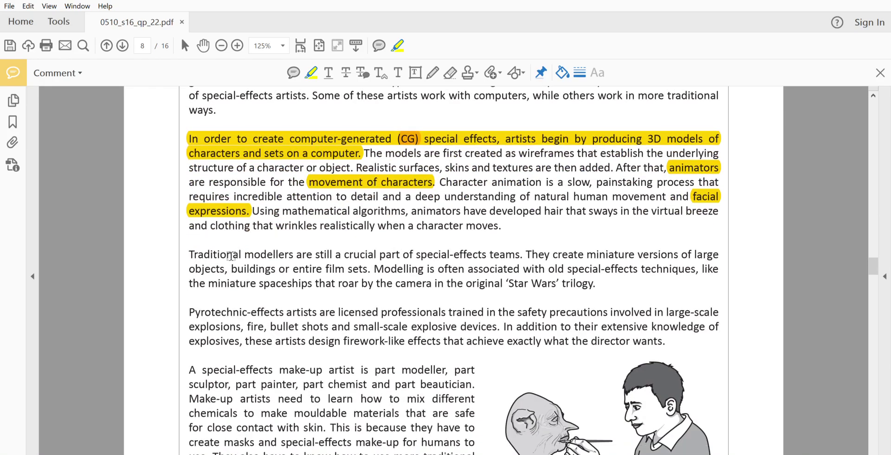
drag(243, 254, 292, 259)
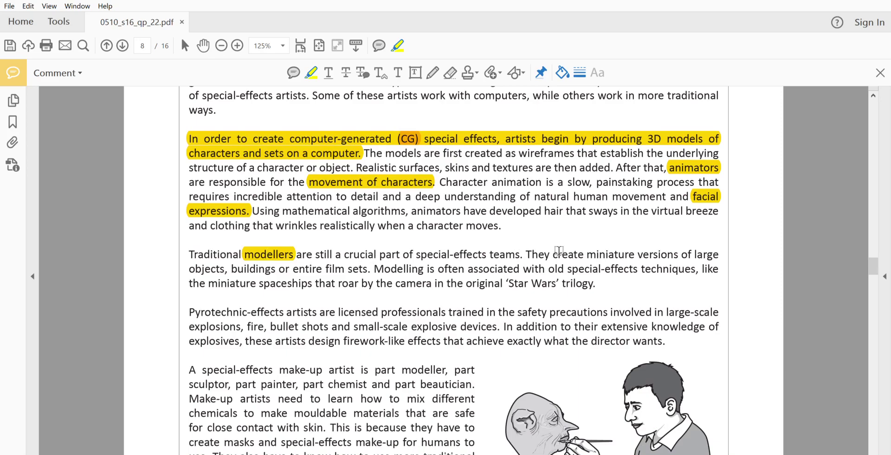
drag(553, 253, 654, 249)
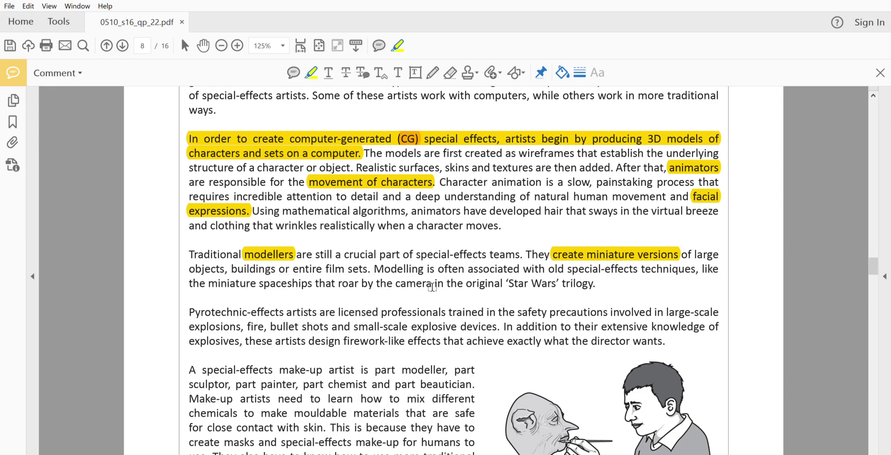
Highlight 'Pyrotechnic-effects artists', 'safety precautions', 'explosives,' and 'firework-like effects'.
scroll(539, 233, down, 5)
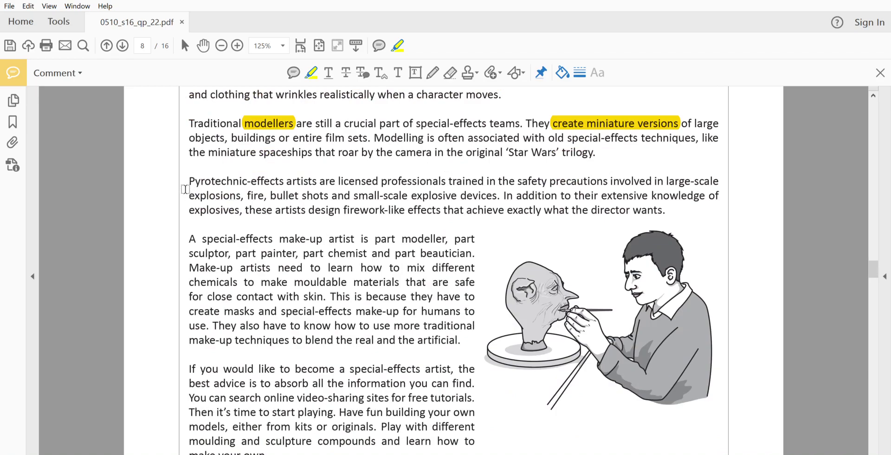
drag(189, 179, 302, 178)
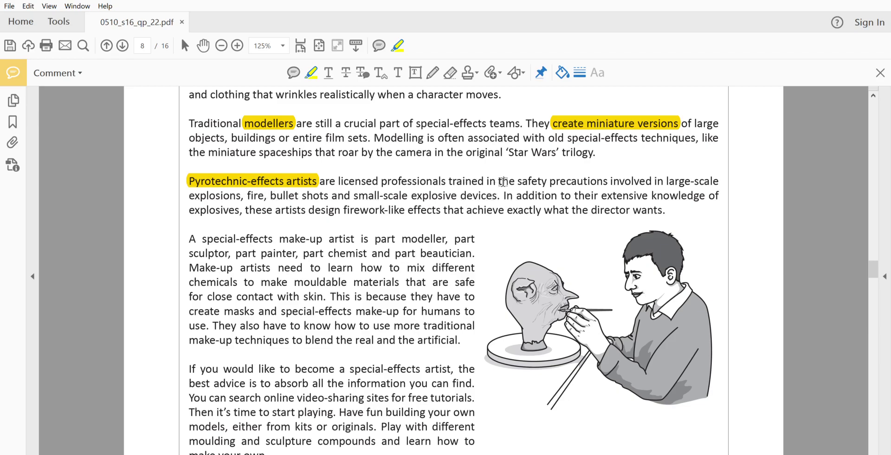
drag(518, 181, 607, 182)
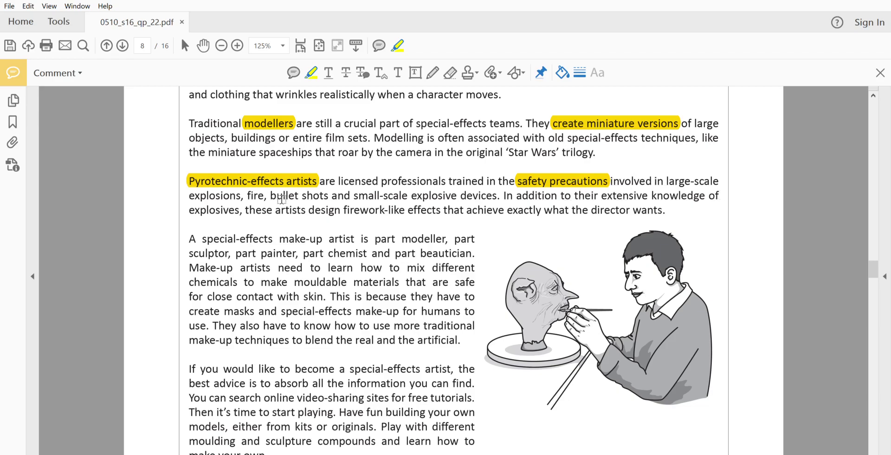
mouse_move(188, 208)
mouse_down()
mouse_move(246, 213)
mouse_move(225, 209)
mouse_up()
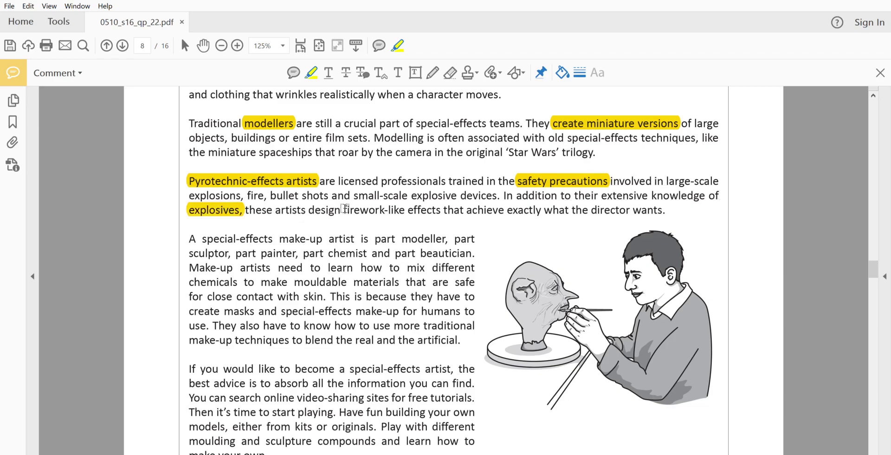
drag(344, 205, 440, 204)
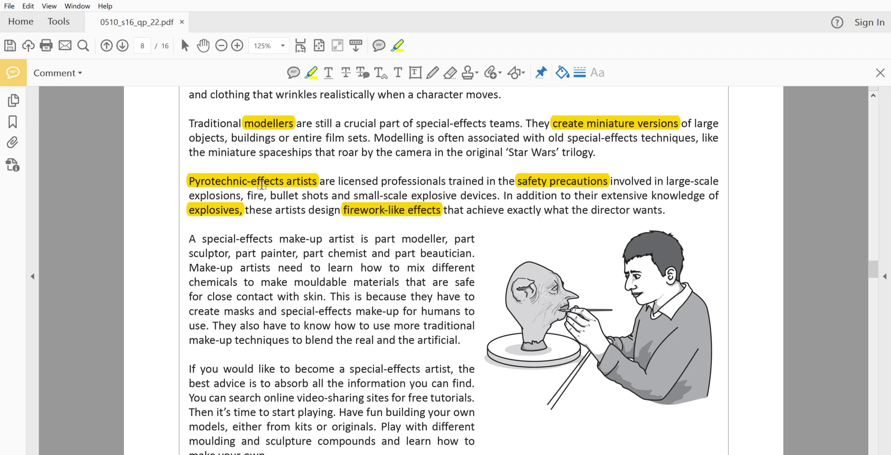
Highlight 'special-effects make-up artist', the skin-safe chemicals phrase, 'masks' and 'special-effects make-up'.
scroll(224, 153, up, 1)
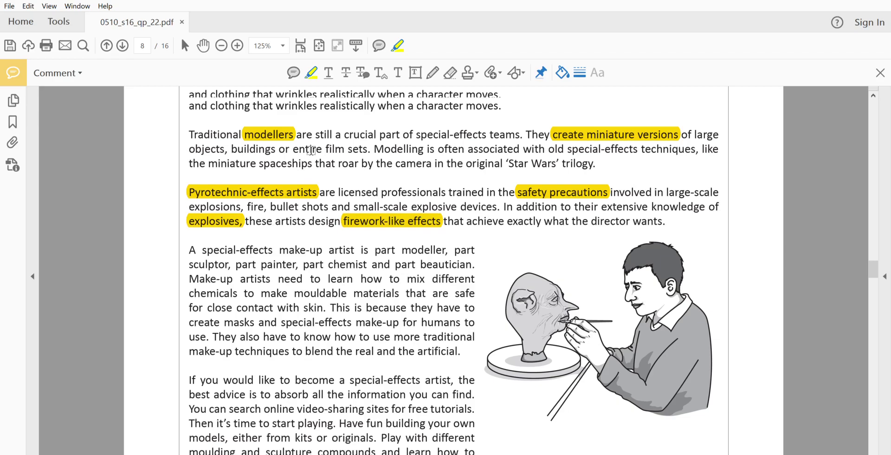
scroll(269, 214, down, 1)
scroll(269, 213, down, 2)
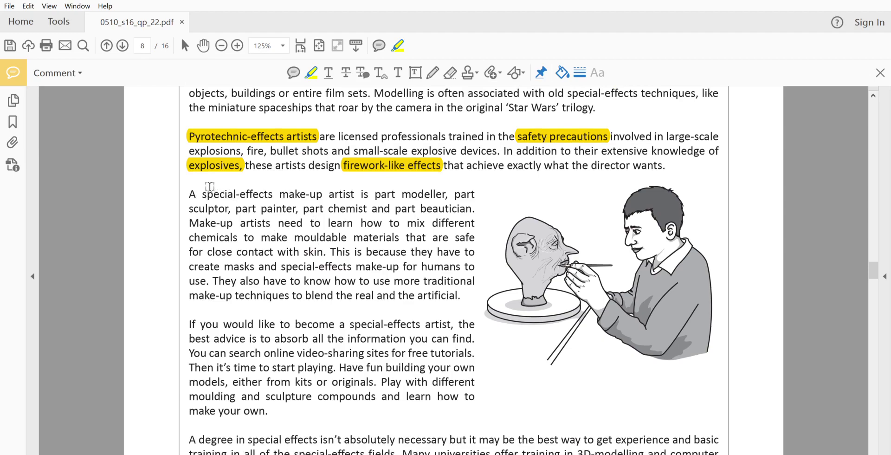
mouse_move(204, 189)
mouse_down()
mouse_move(342, 182)
mouse_move(354, 191)
mouse_up()
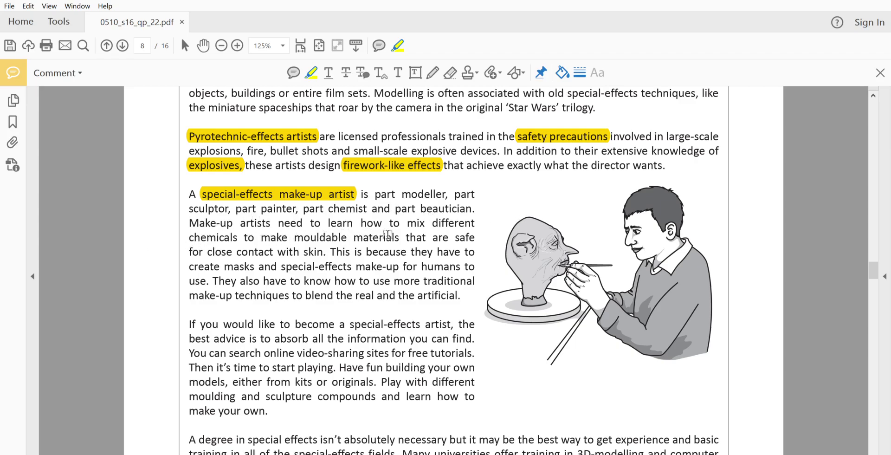
mouse_move(408, 222)
mouse_down()
mouse_move(308, 253)
mouse_move(292, 228)
mouse_move(408, 226)
mouse_move(330, 250)
mouse_up()
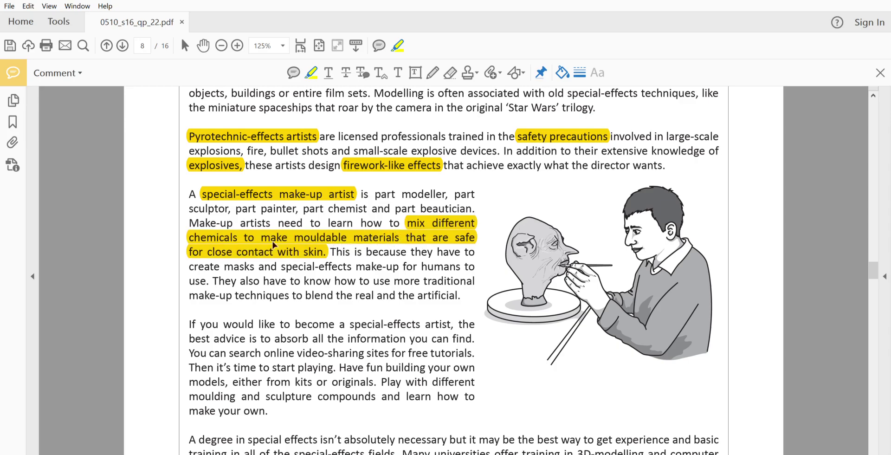
double_click(241, 266)
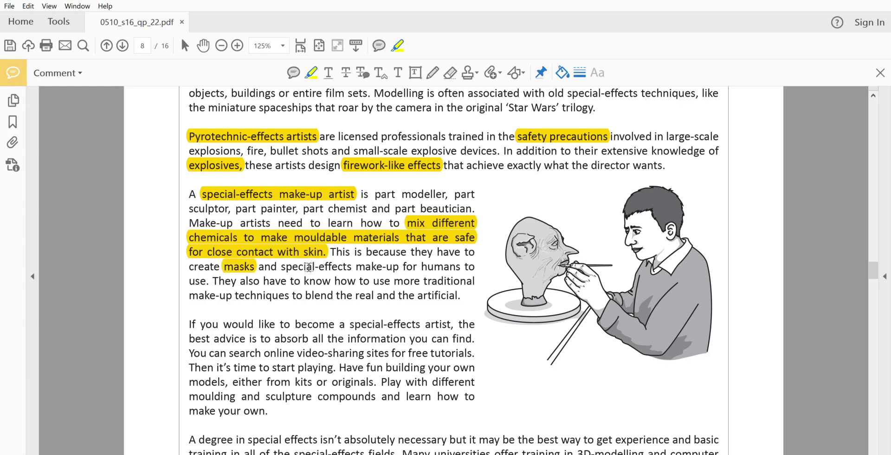
drag(281, 266, 400, 260)
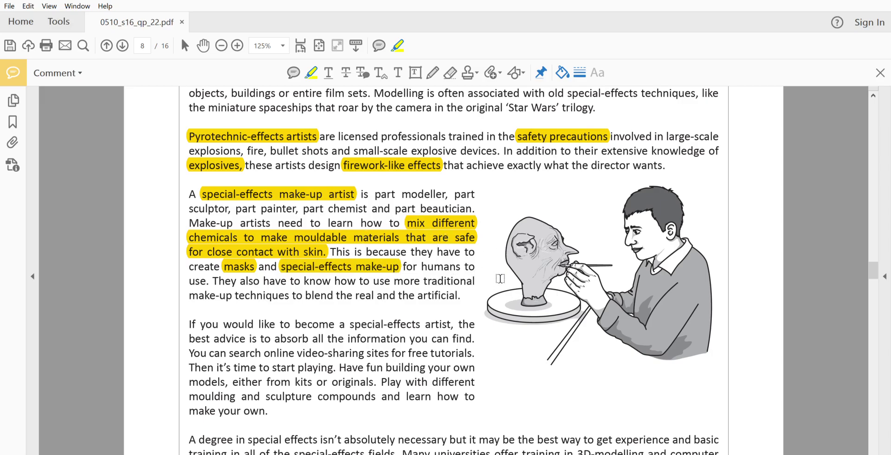
Start a typed text note on the first empty bullet of page 9 with 'animators'.
scroll(464, 260, down, 15)
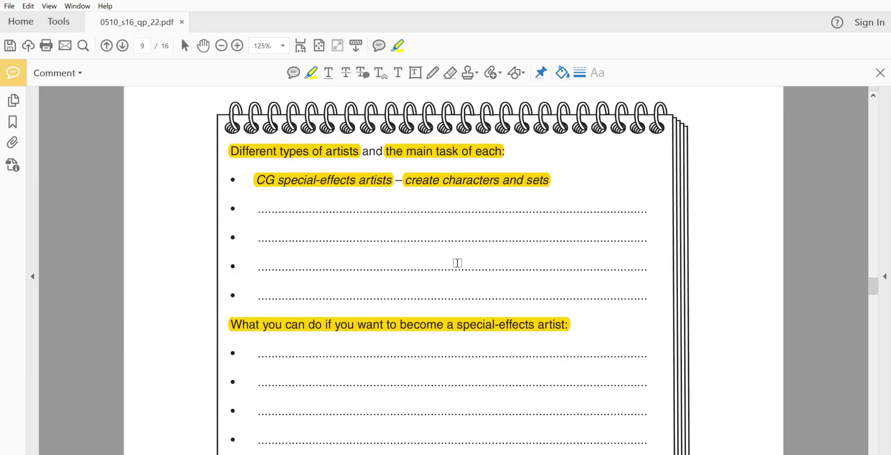
click(399, 71)
scroll(515, 214, up, 15)
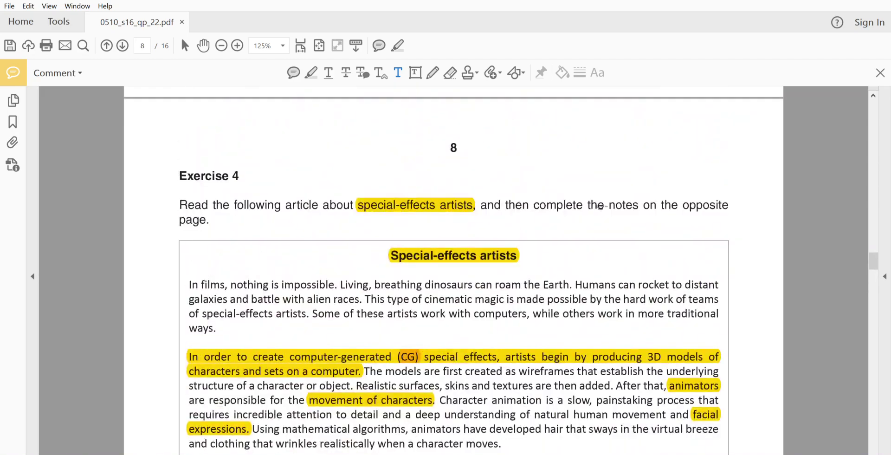
scroll(672, 260, down, 3)
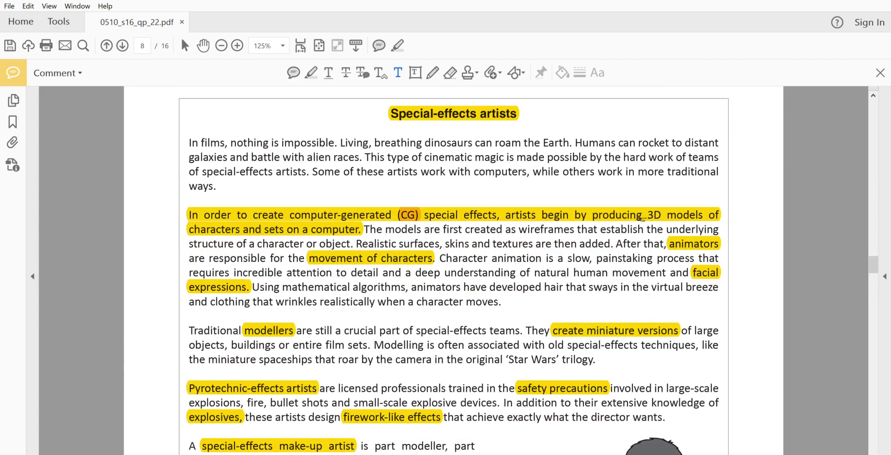
scroll(617, 237, down, 20)
scroll(603, 260, up, 10)
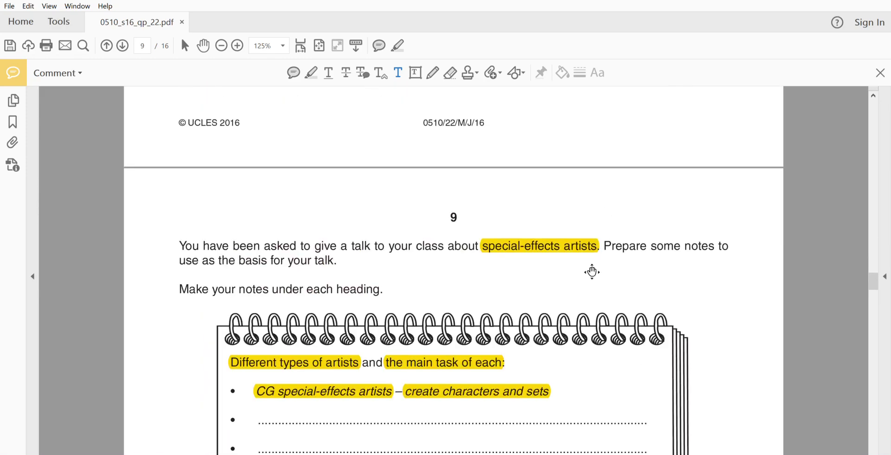
scroll(592, 278, down, 7)
click(257, 241)
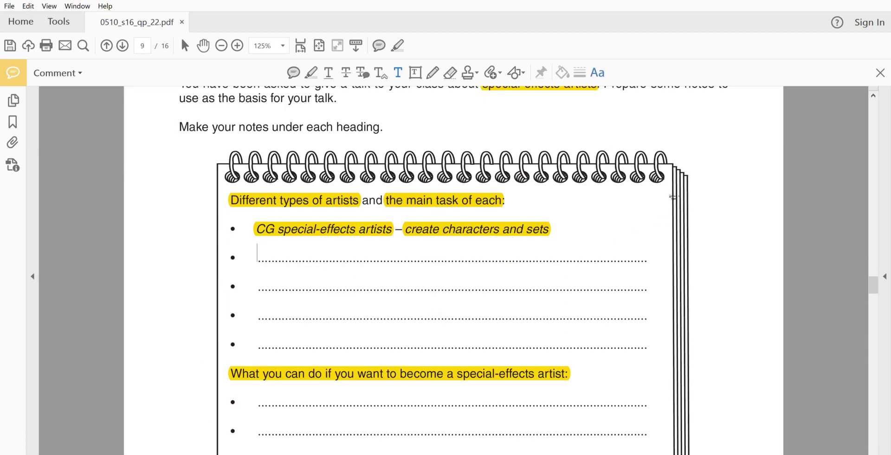
text(animators -)
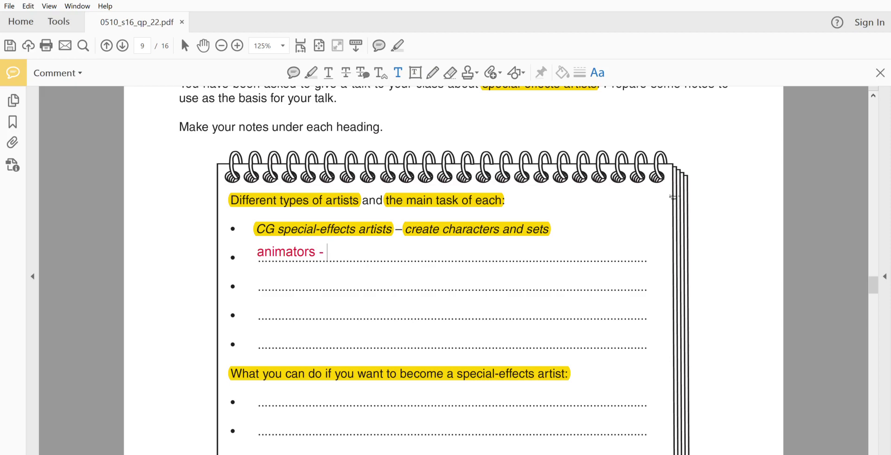
Complete the note as 'character movement / facial expressions', fixing the typos.
text(char)
text(acter movemtna)
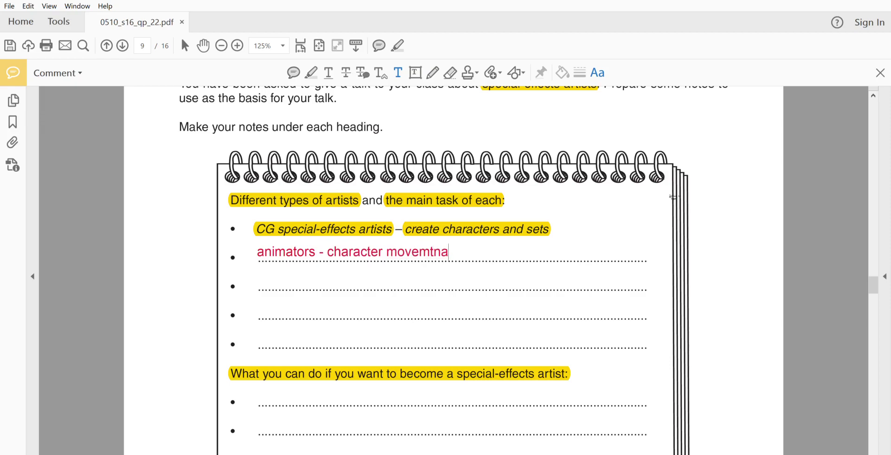
key(BackSpace)
key(BackSpace)
key(BackSpace)
text(ent and facial e)
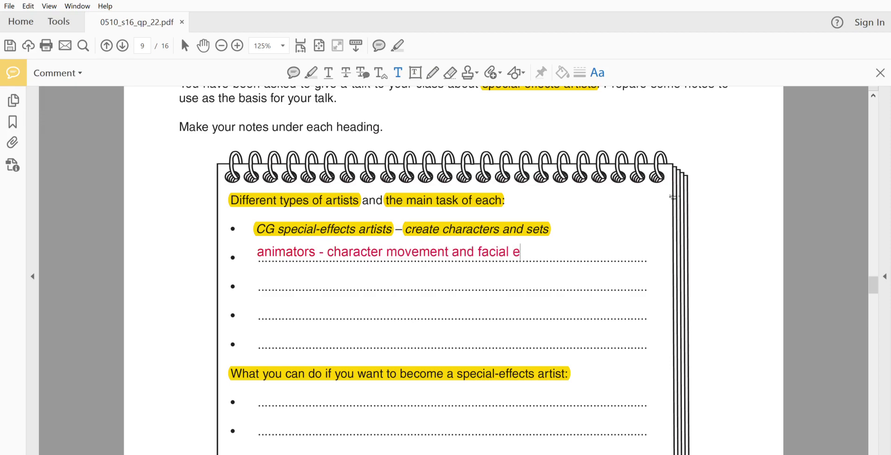
text(xpressions)
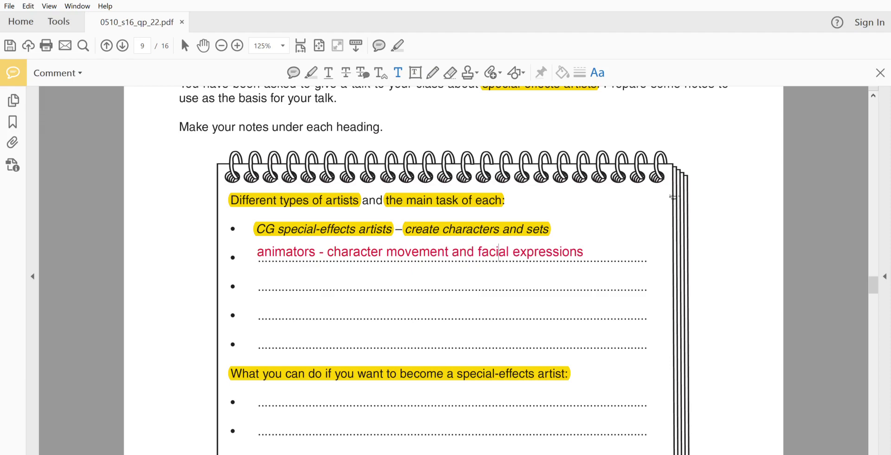
key(Left)
key(Left)
key(BackSpace)
key(BackSpace)
key(BackSpace)
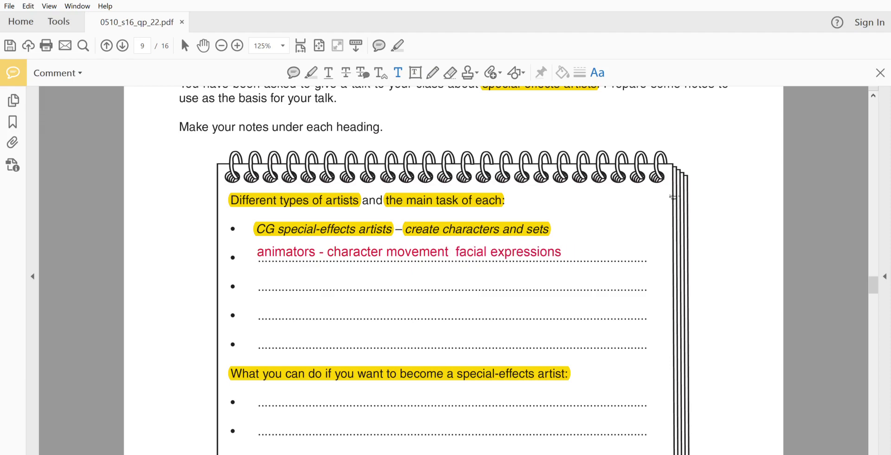
text(/)
key(Right)
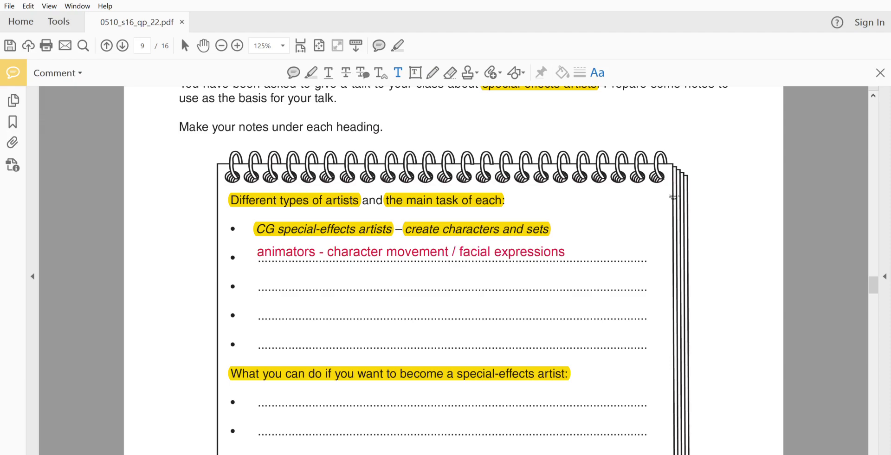
Type the note 'modellers - create miniatures' on the third bullet line.
scroll(483, 240, up, 15)
scroll(484, 240, up, 10)
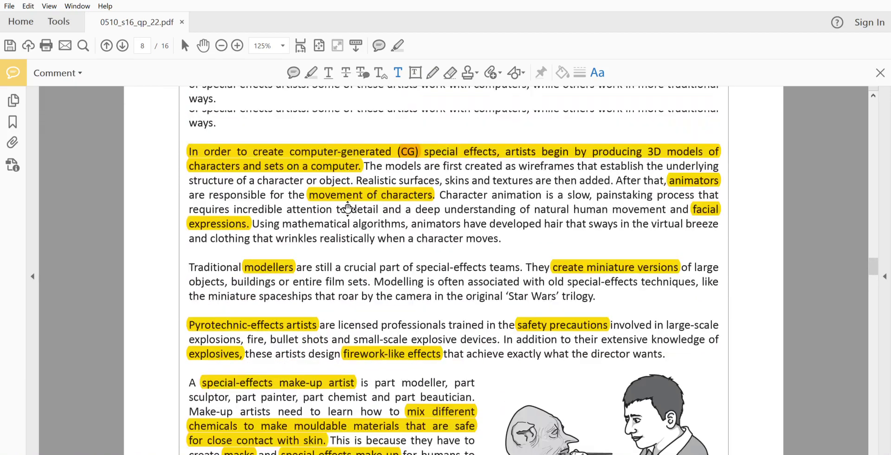
scroll(358, 268, down, 1)
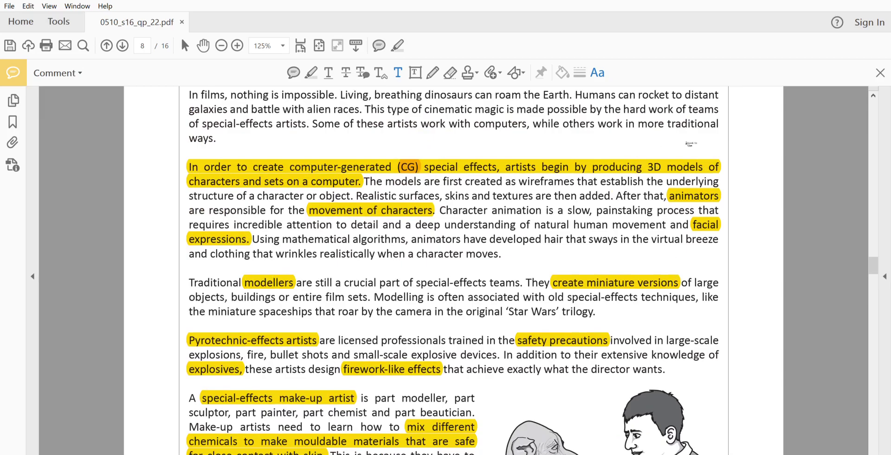
scroll(499, 259, down, 20)
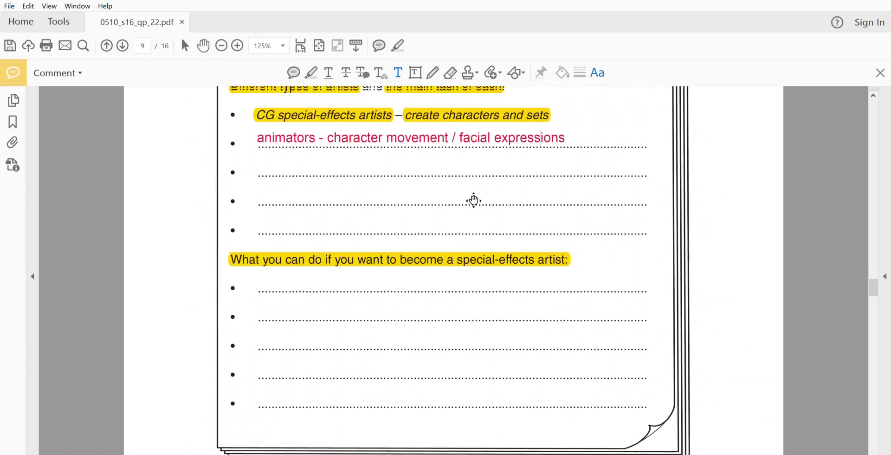
scroll(474, 199, up, 2)
click(260, 194)
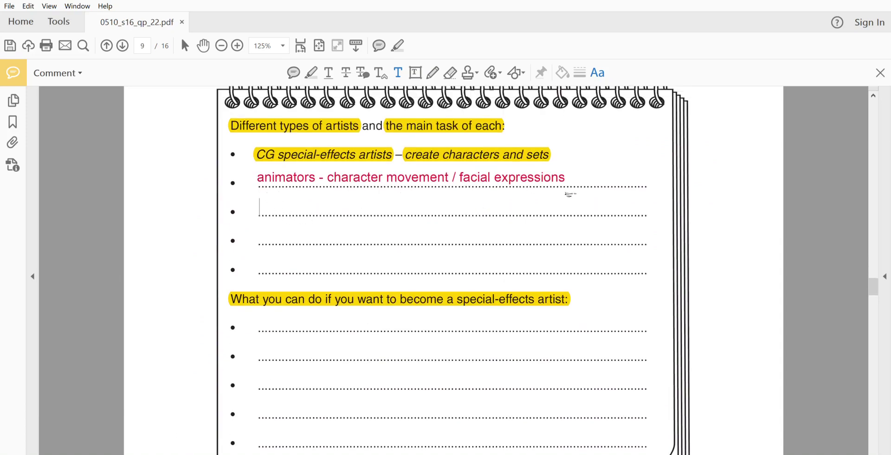
text(modellers - crea)
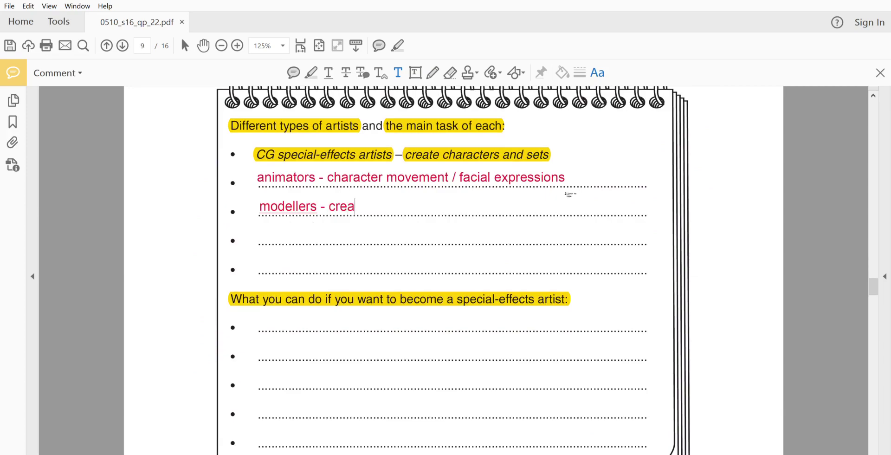
text(te moiniatures)
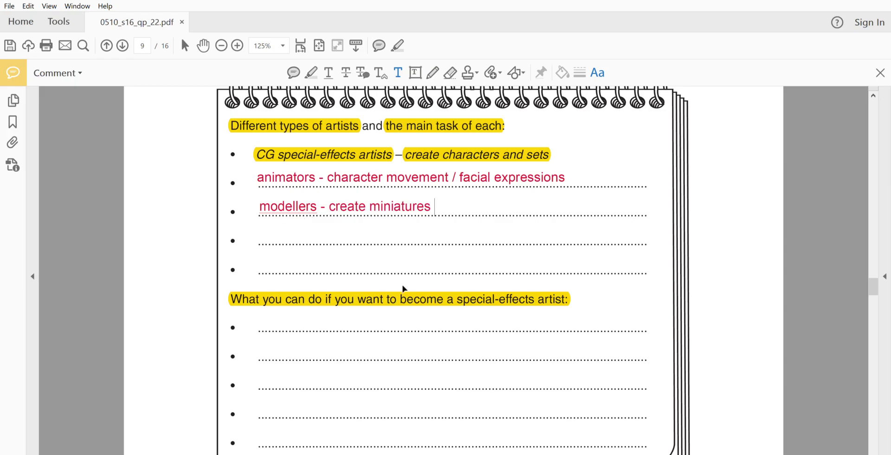
Type 'pyrotechnic effects artists - safety precautions for explosions' on the fourth bullet line.
scroll(461, 293, up, 10)
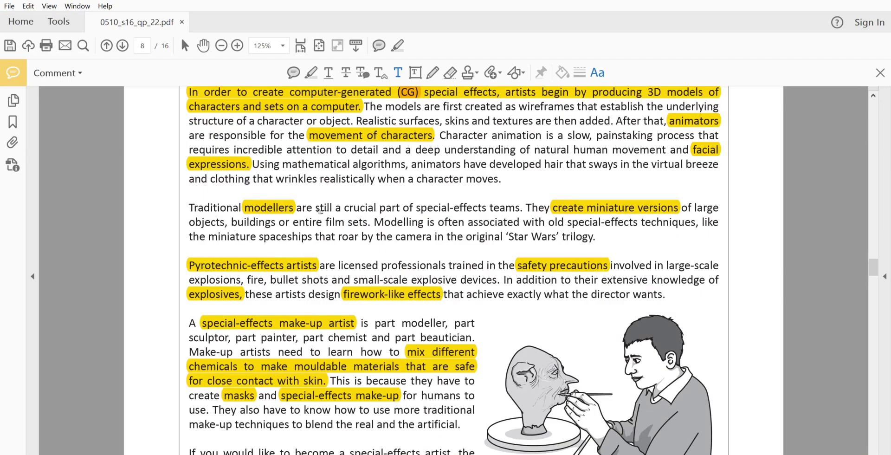
scroll(408, 227, down, 10)
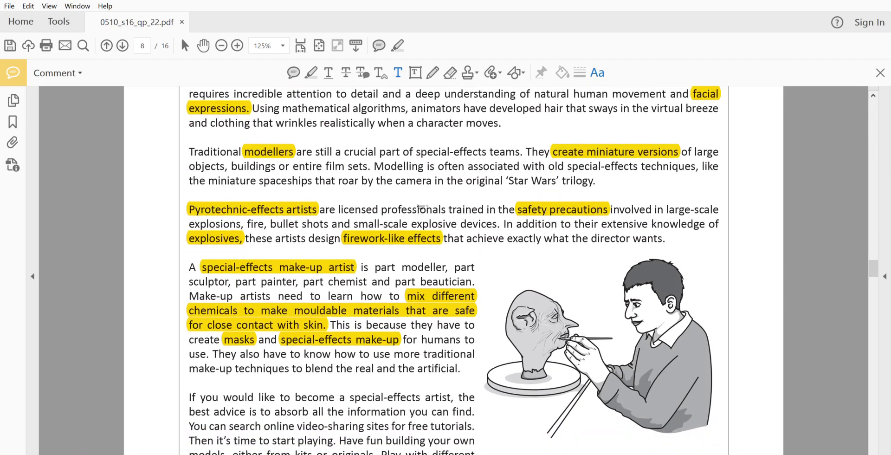
scroll(409, 227, down, 4)
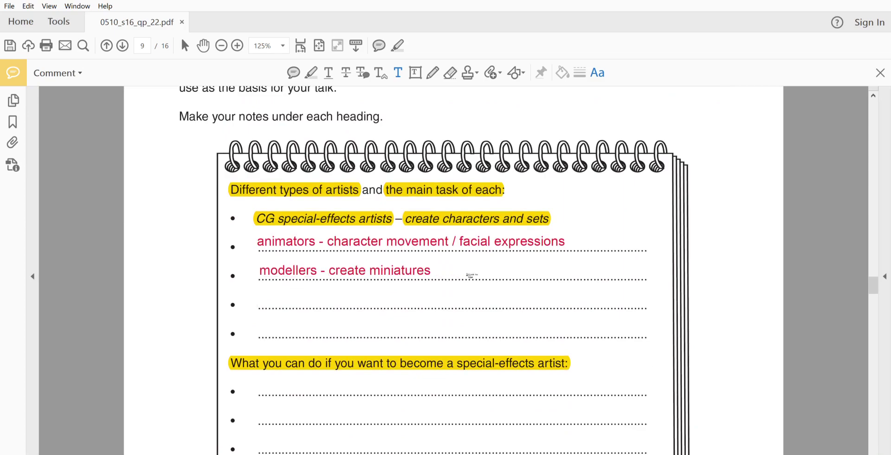
text(pyrotechnic effe)
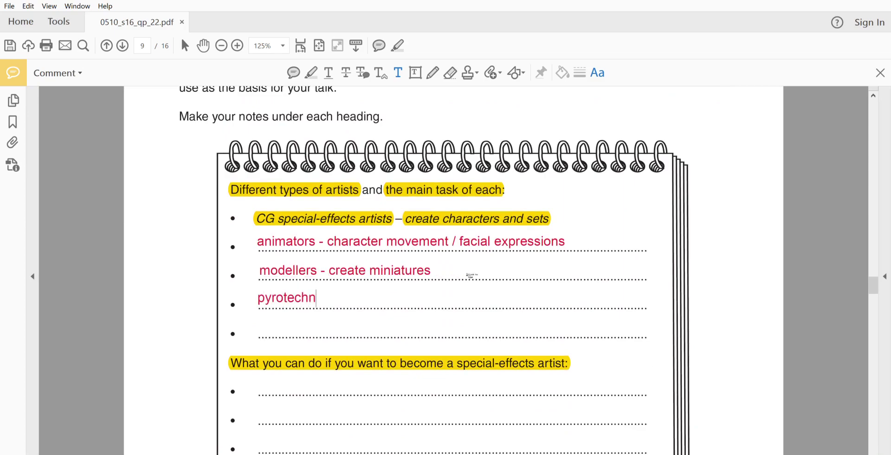
text(cts)
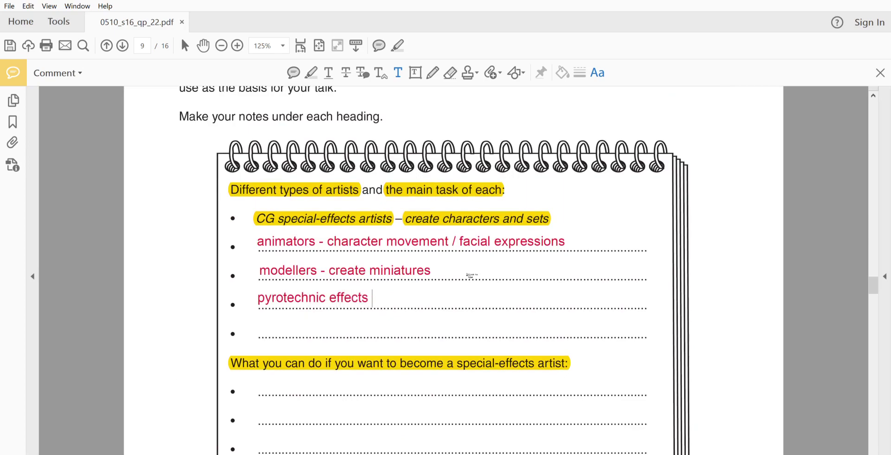
text( artists -)
scroll(473, 296, up, 10)
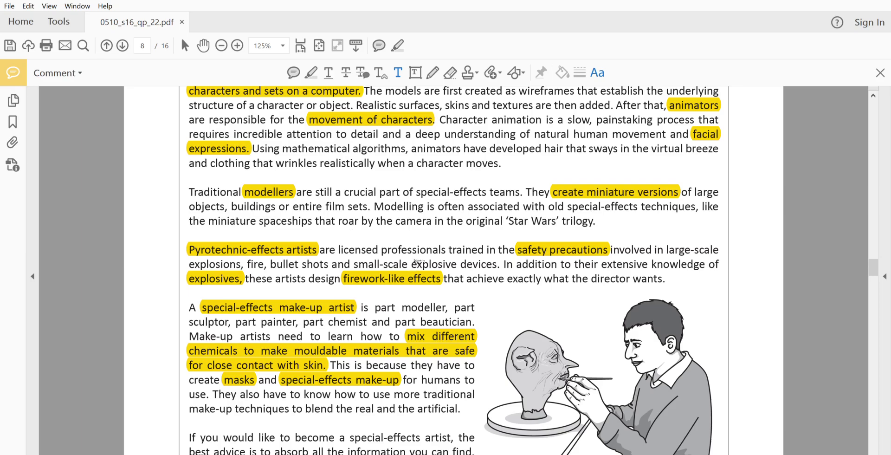
scroll(408, 260, down, 15)
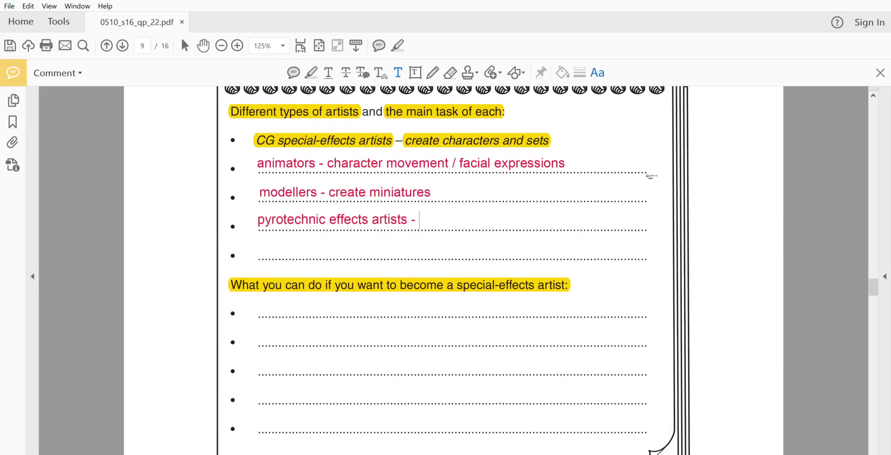
text(safety )
text(precautions )
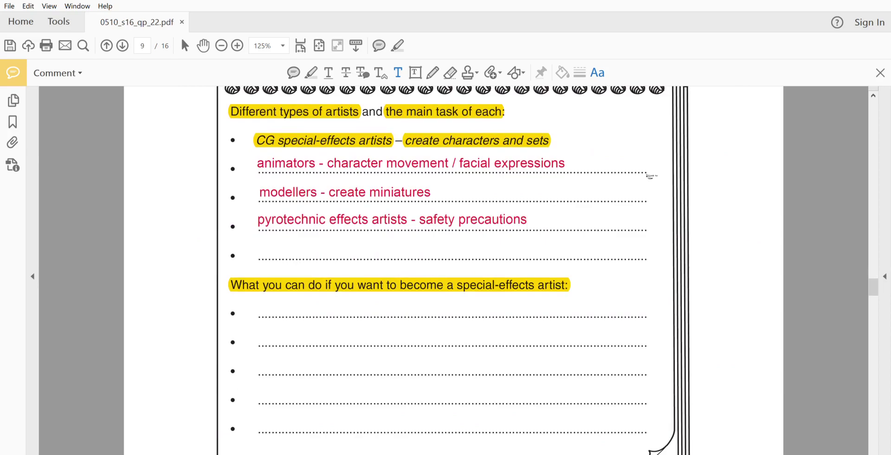
text(for explosions)
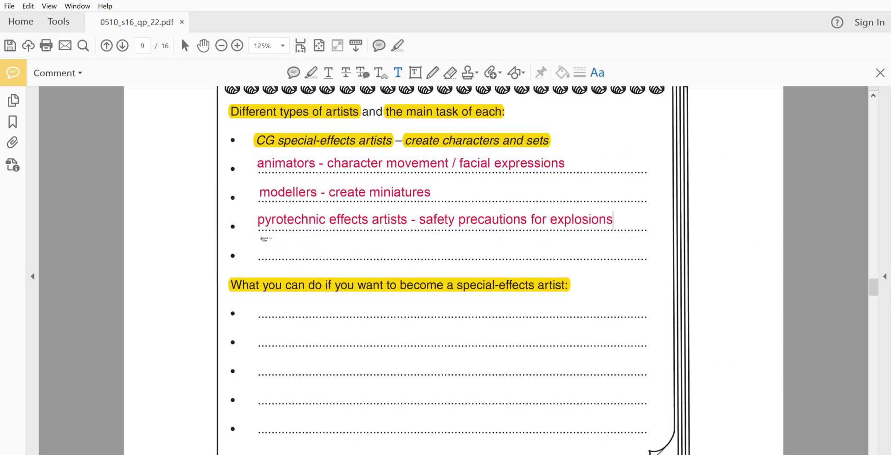
click(260, 239)
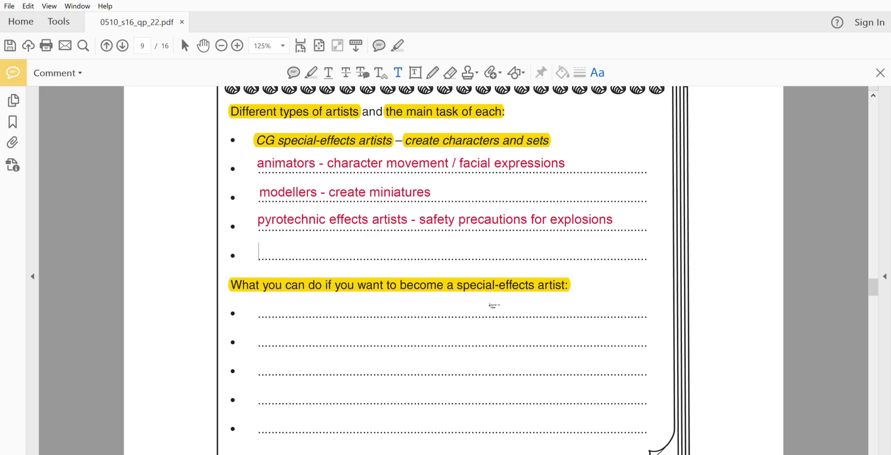
Type 'make-up artists - masks' on the fifth bullet line, correcting the typo.
scroll(487, 305, up, 10)
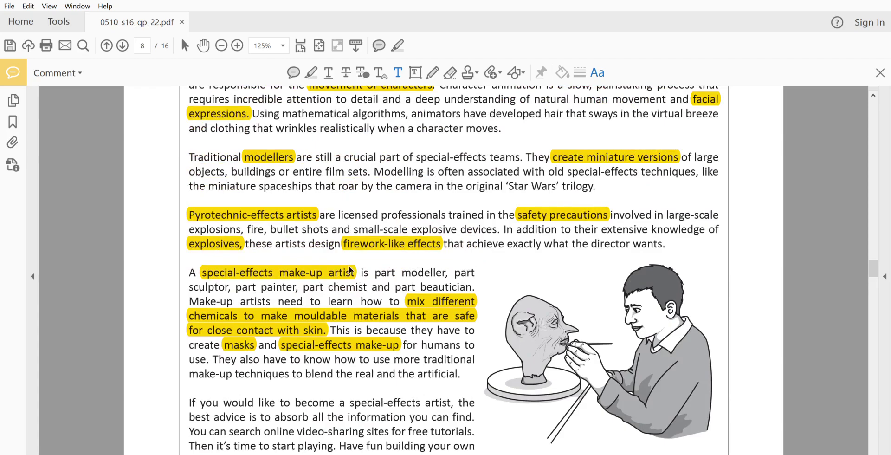
scroll(371, 278, down, 10)
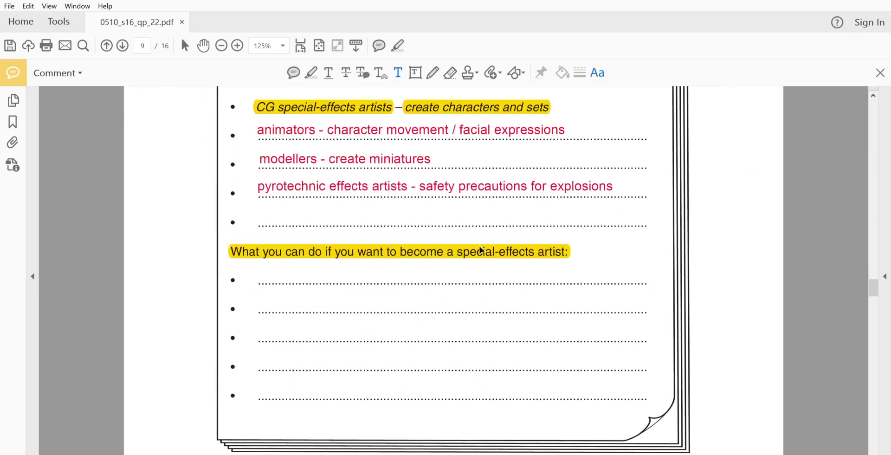
text(mske)
key(BackSpace)
key(BackSpace)
text(ake-up)
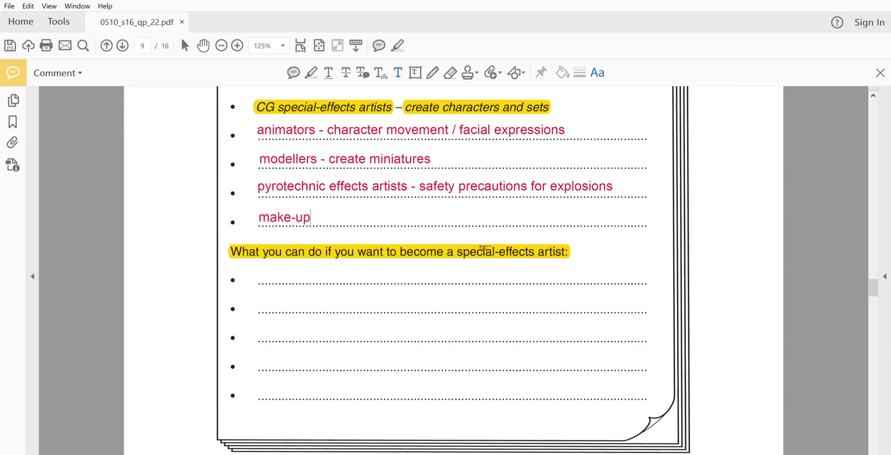
text( artists - )
text(masks)
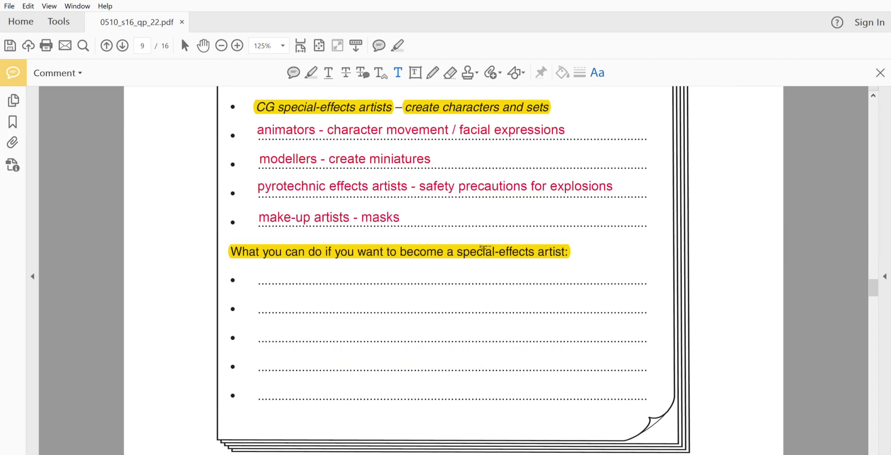
scroll(487, 241, up, 5)
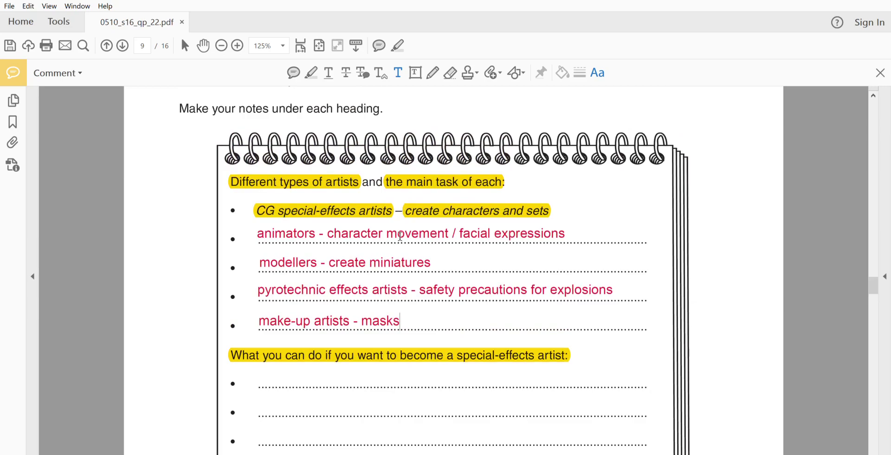
scroll(514, 355, down, 5)
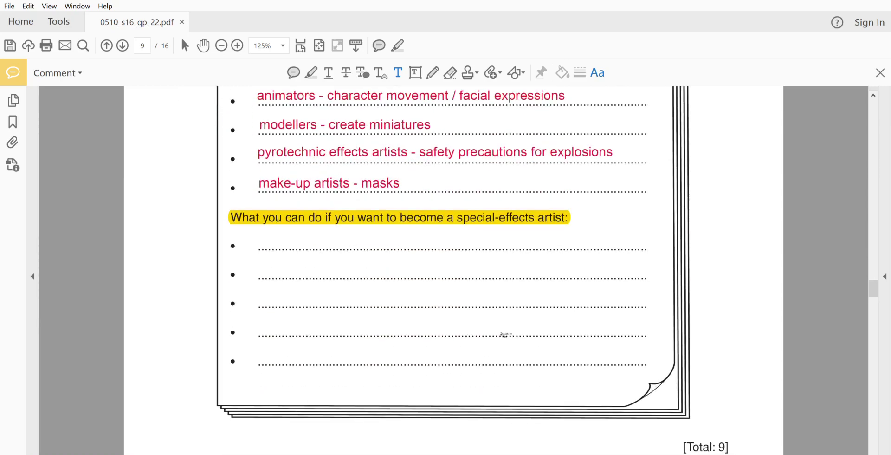
scroll(504, 315, up, 20)
Highlight 'absorb all the information', 'search', 'tutorials.', model-building, moulding compounds and 'learn how to make your own.'.
scroll(507, 308, down, 3)
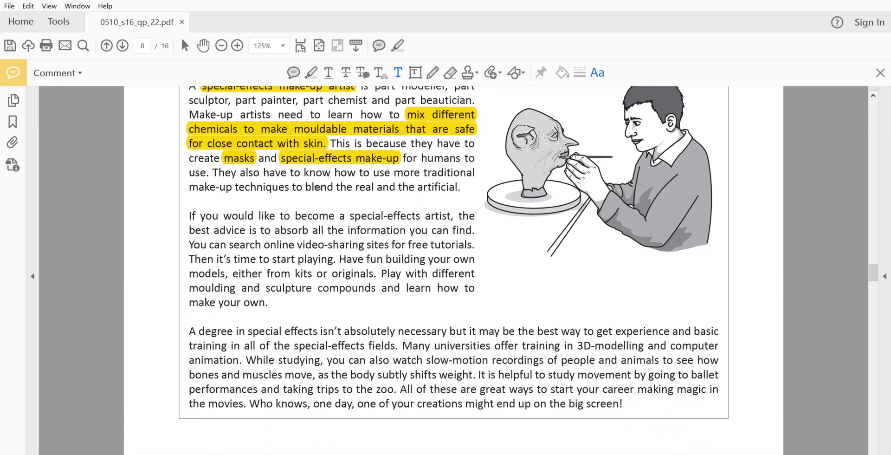
click(311, 73)
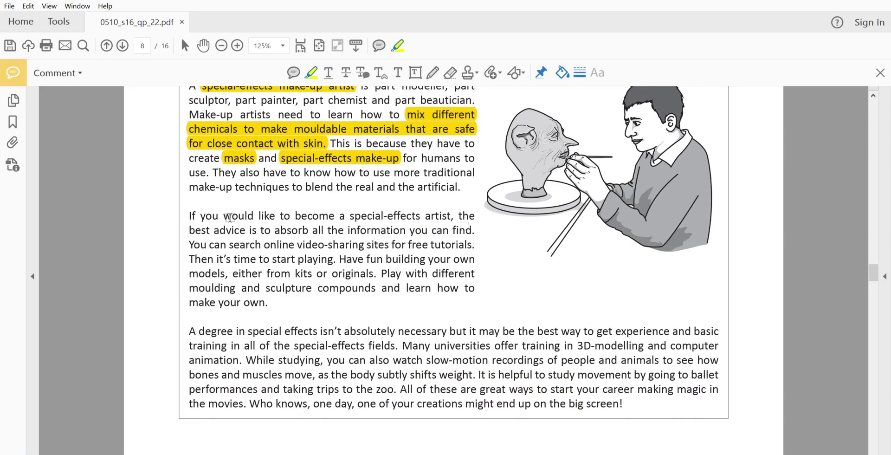
drag(273, 230, 407, 229)
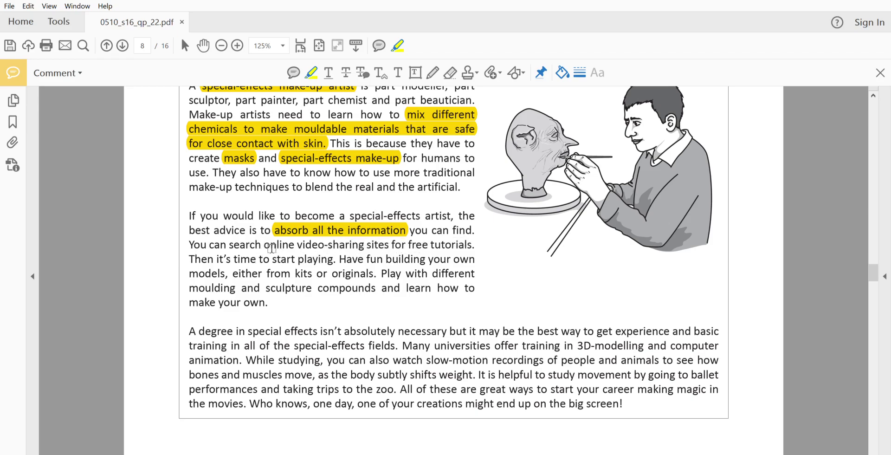
double_click(255, 244)
double_click(462, 242)
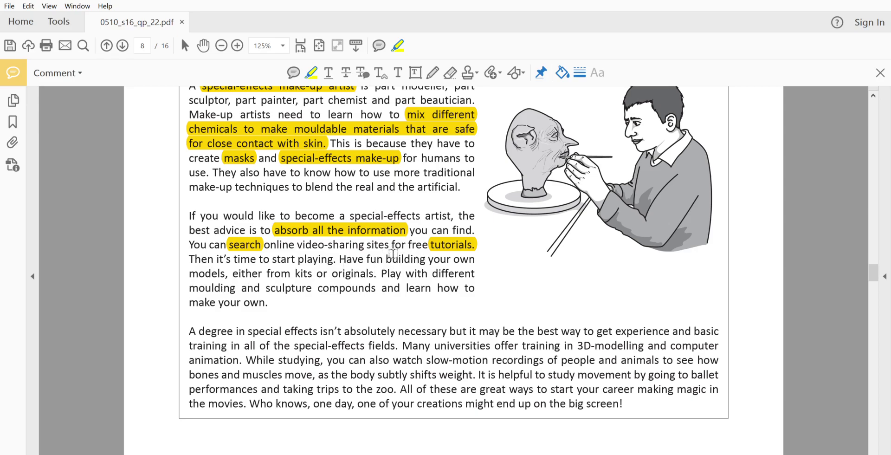
mouse_move(385, 258)
mouse_down()
mouse_move(283, 287)
mouse_move(226, 273)
mouse_up()
mouse_move(382, 273)
mouse_down()
mouse_move(314, 285)
mouse_move(369, 285)
mouse_up()
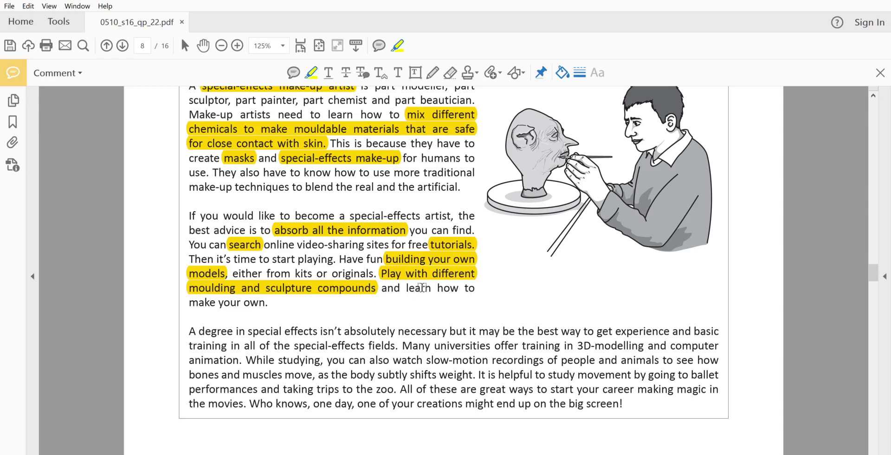
drag(353, 295, 413, 281)
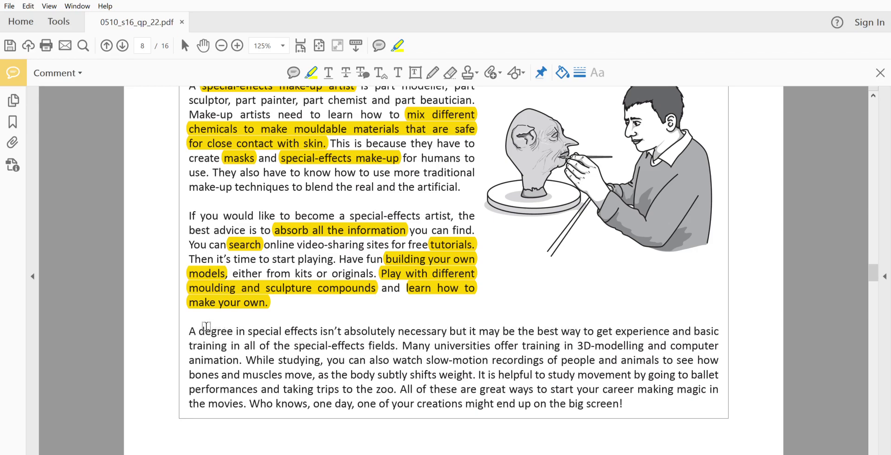
Highlight 'degree in special effects', 'watch slow' and the ballet-and-zoo movement phrase.
drag(200, 330, 293, 325)
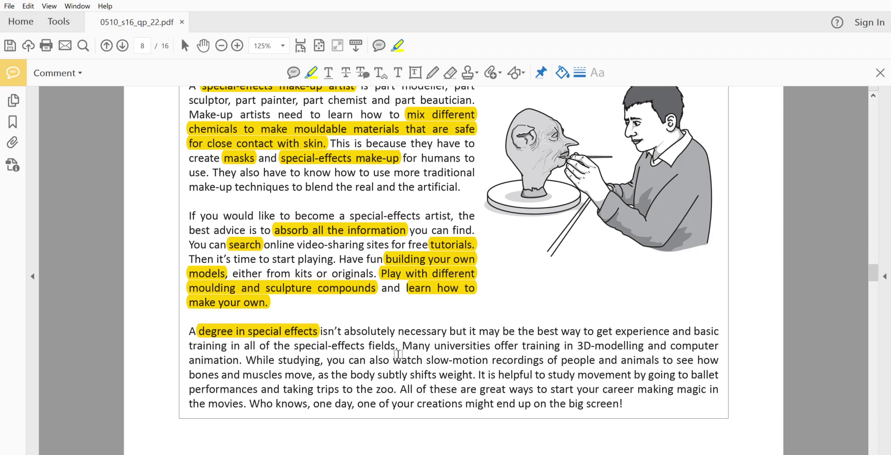
drag(394, 357, 515, 358)
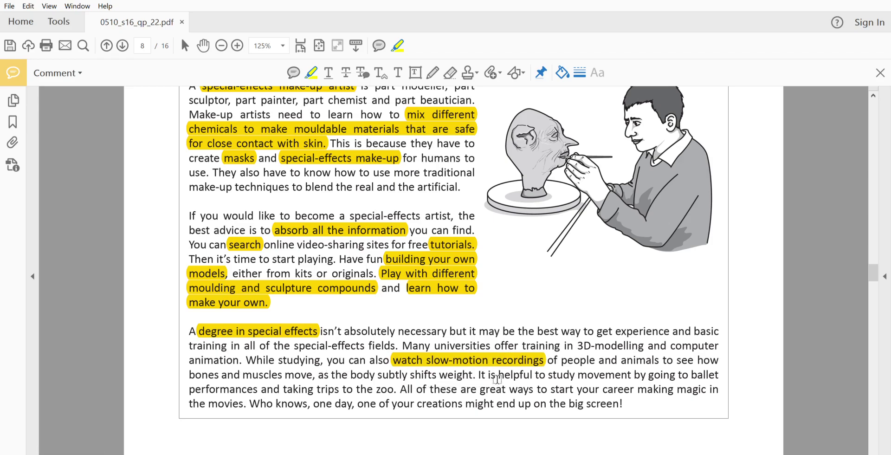
mouse_move(536, 372)
mouse_down()
mouse_move(740, 376)
mouse_move(397, 385)
mouse_up()
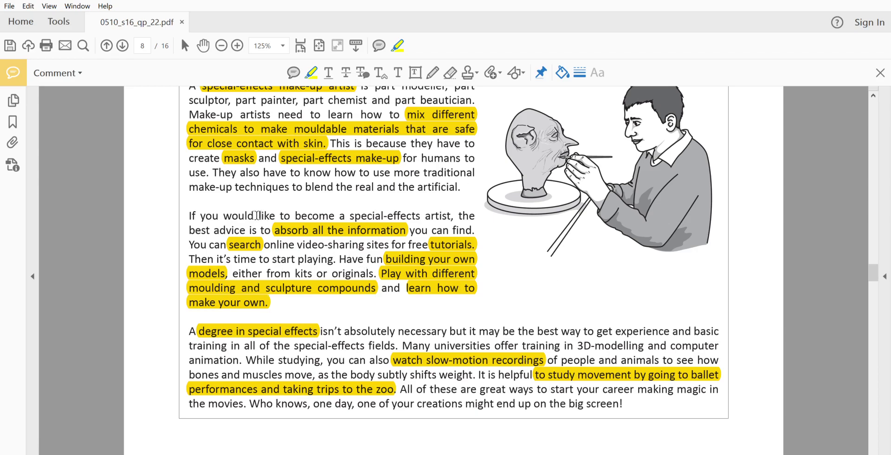
click(398, 72)
On page 9, add the notes 'absorb information' and 'watch online tutorials' to the first answer lines.
scroll(510, 264, down, 10)
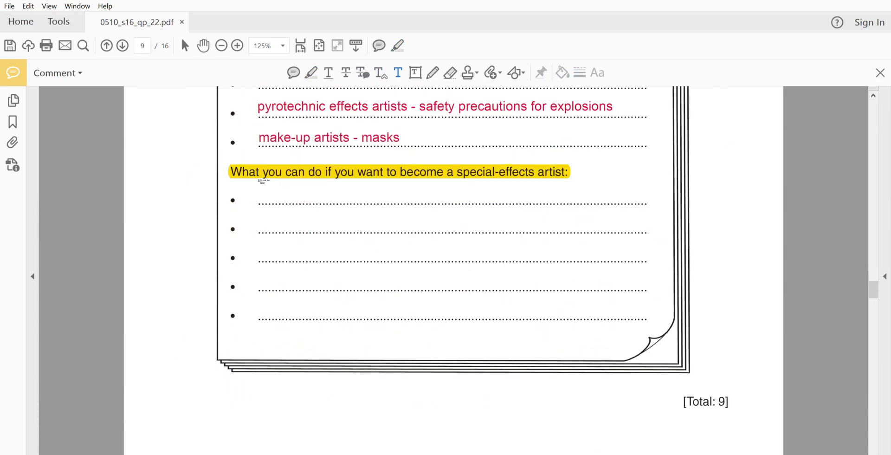
click(265, 185)
text(abos)
key(BackSpace)
key(BackSpace)
text(sorb inf)
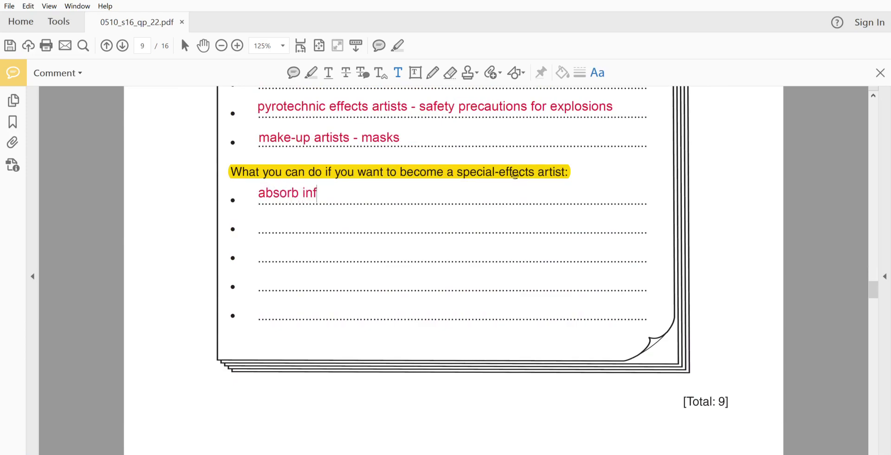
text(ormation)
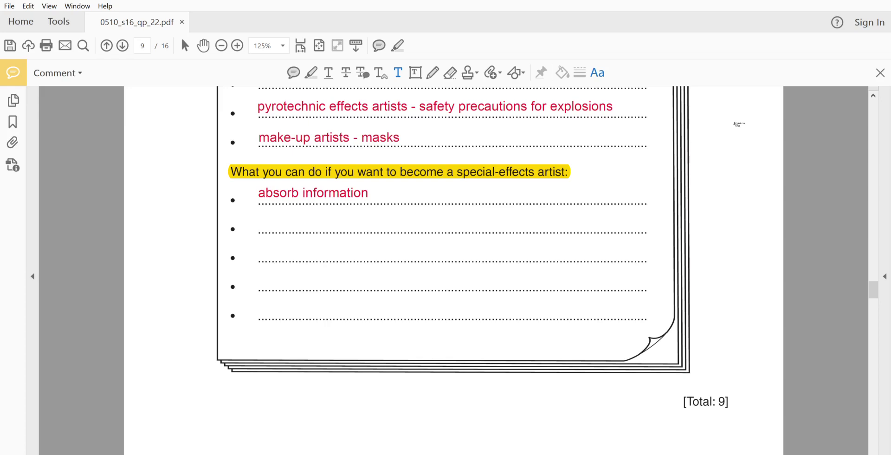
text(watch online tutorials)
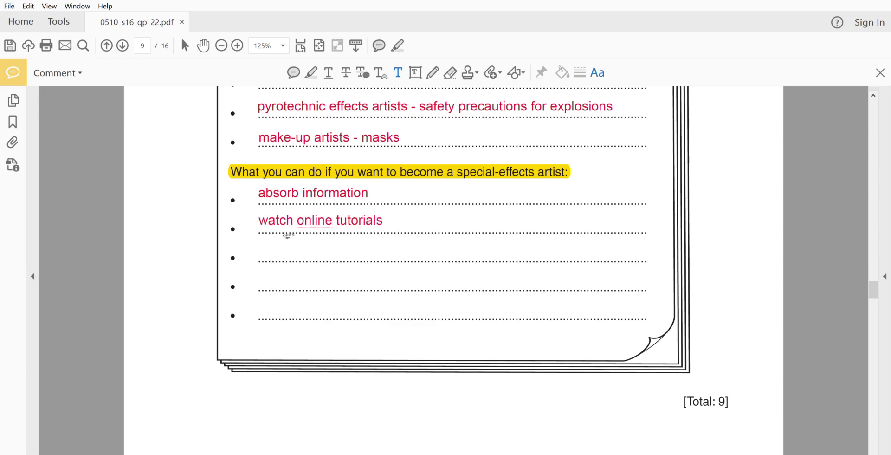
Add the note 'build / create own models' on the third bullet line.
click(258, 243)
text(build create )
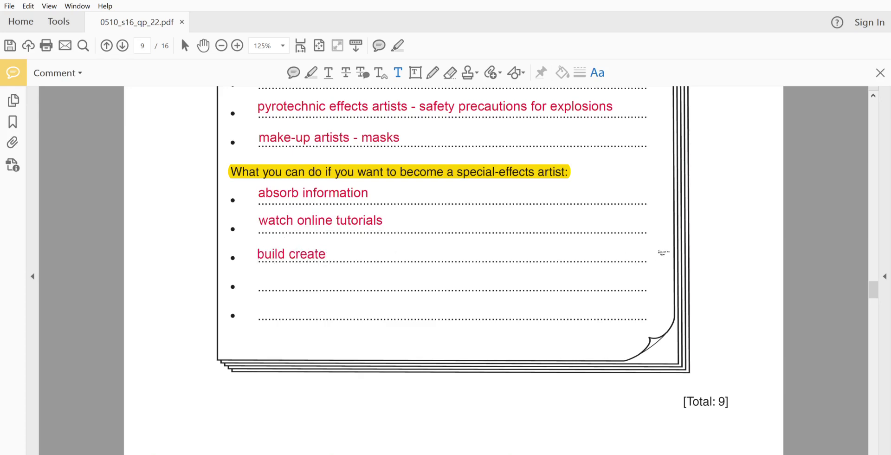
text(o)
key(BackSpace)
key(BackSpace)
key(BackSpace)
text(create own models)
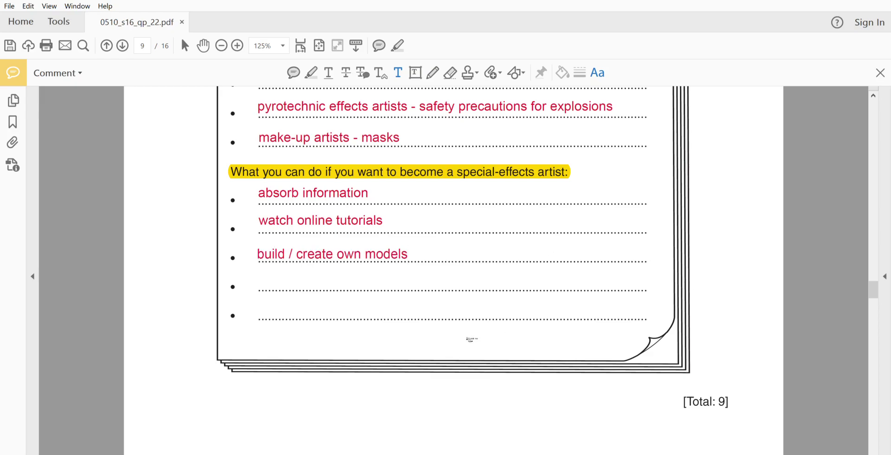
After rechecking the article, type 'play with moulding compounds' on the fourth advice bullet.
click(262, 267)
scroll(378, 232, up, 15)
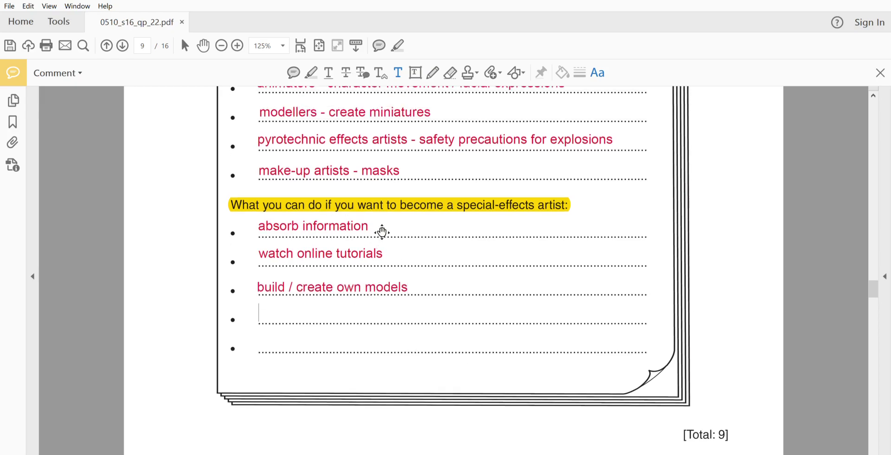
scroll(382, 213, up, 2)
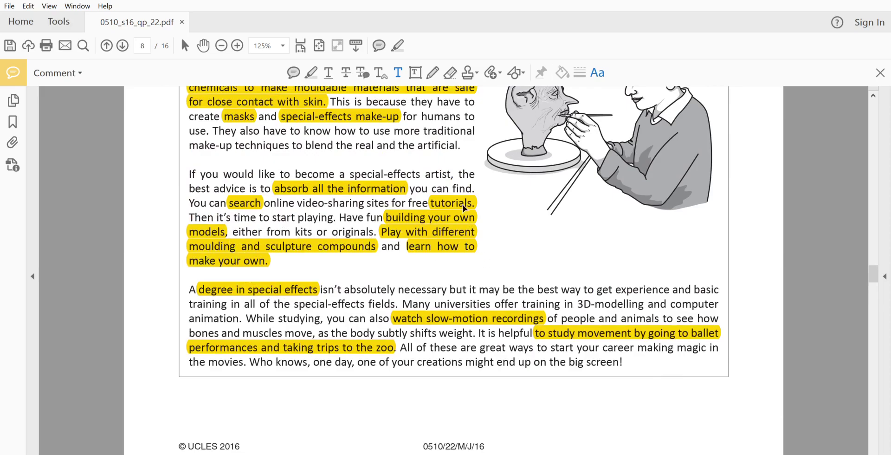
scroll(475, 231, down, 2)
scroll(475, 231, down, 10)
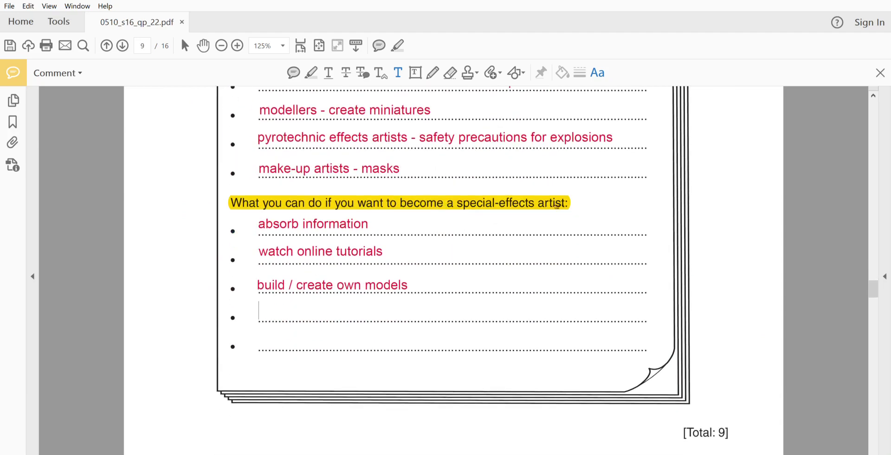
text(play with )
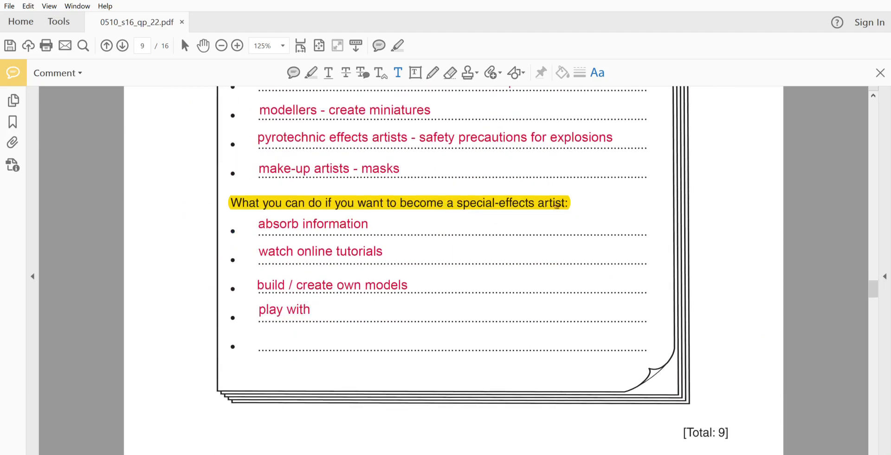
text(moulding com)
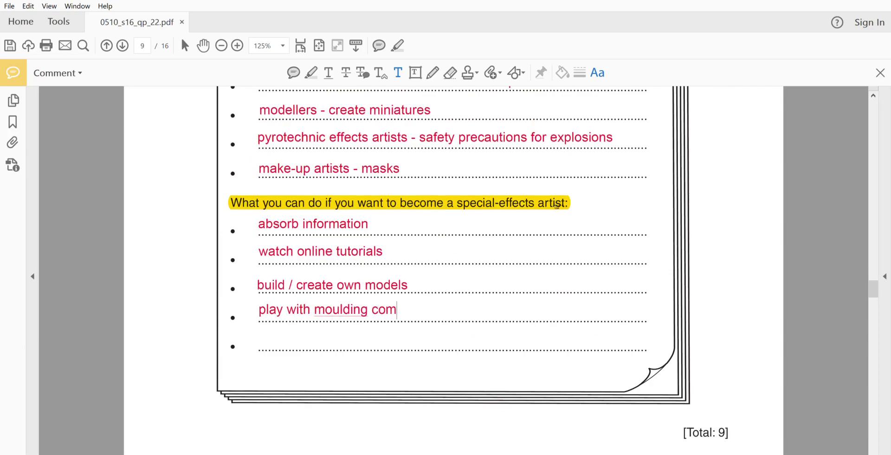
text(pouns)
text(s)
click(263, 329)
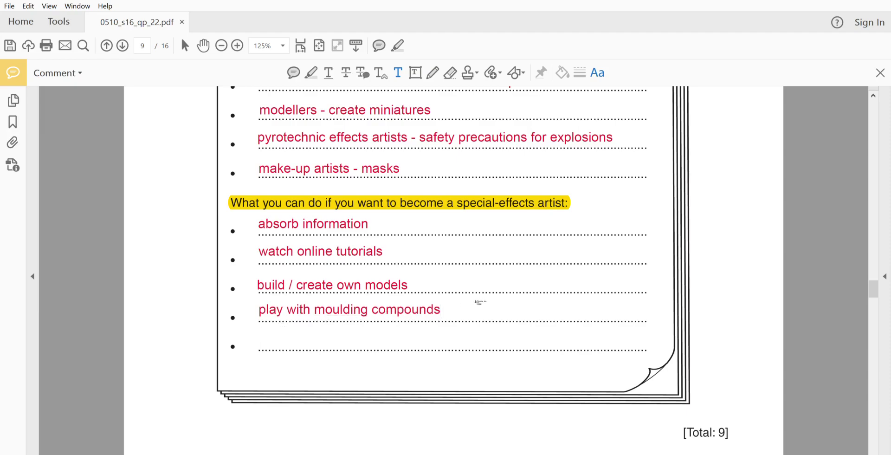
scroll(465, 242, up, 15)
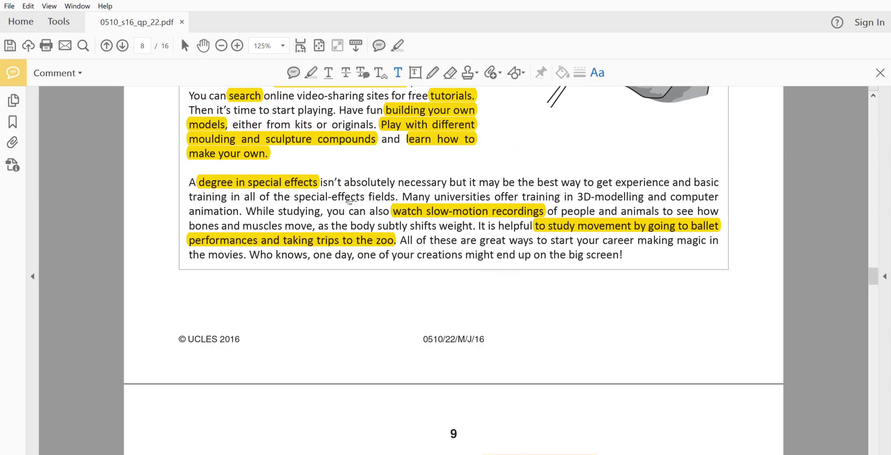
scroll(578, 193, down, 15)
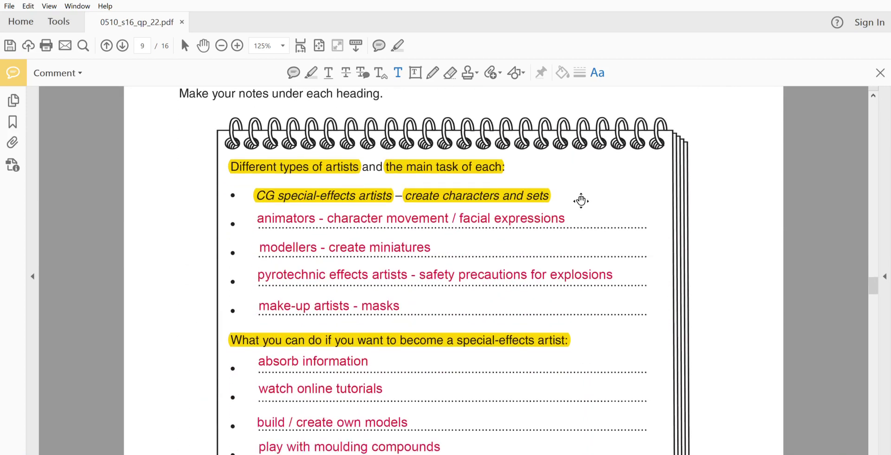
Type 'watch slow motion recordings / degree in special effects' on the last advice bullet.
scroll(577, 190, down, 3)
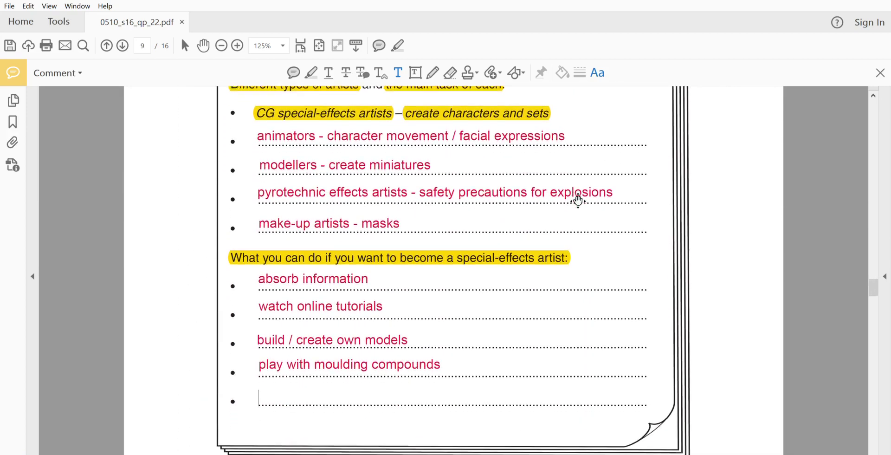
text(watch sow)
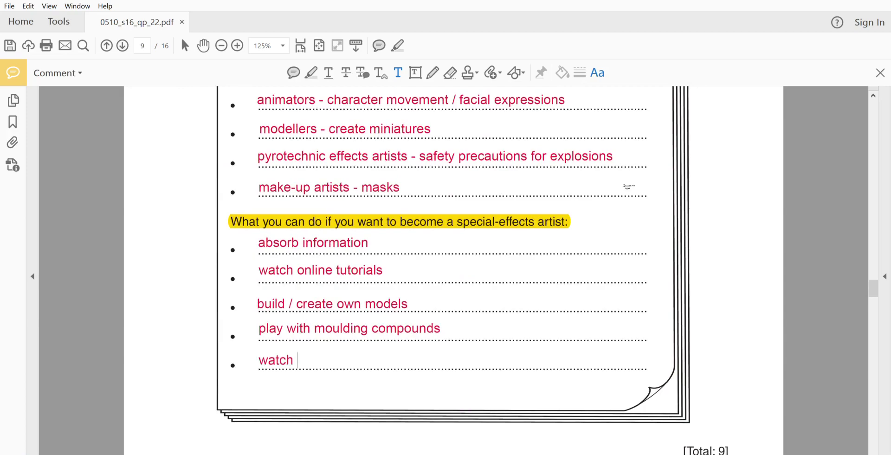
key(BackSpace)
key(BackSpace)
text(low motio)
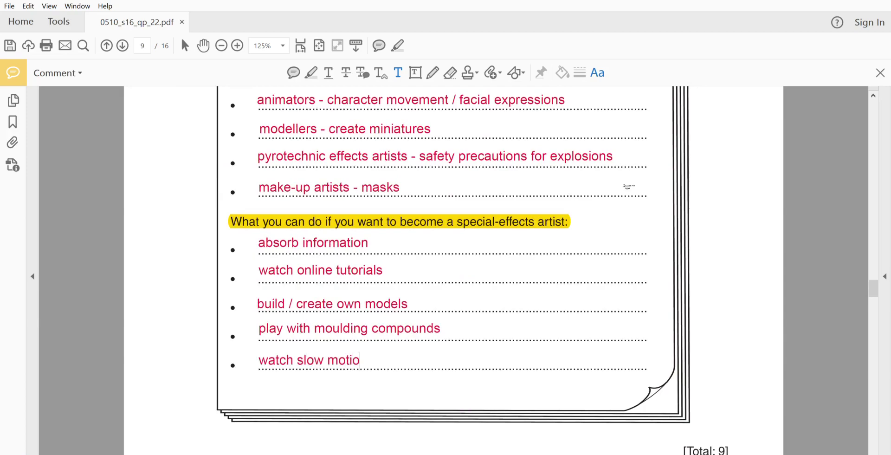
text(n recordings )
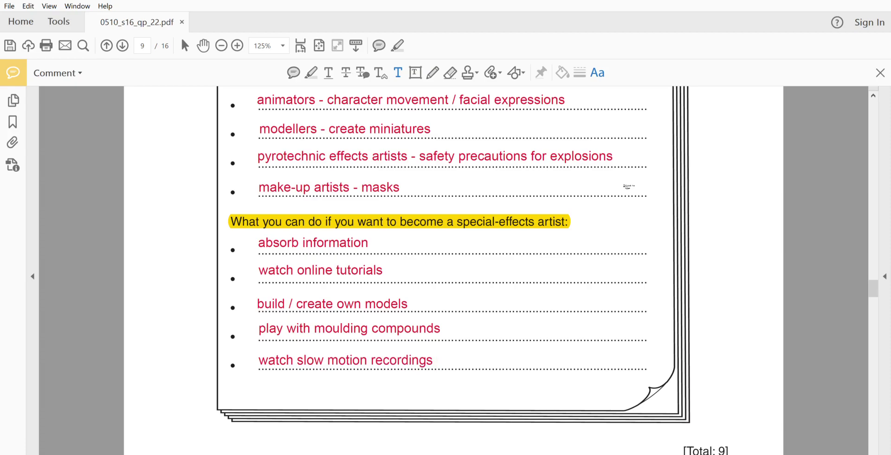
text(/ degree in special effects)
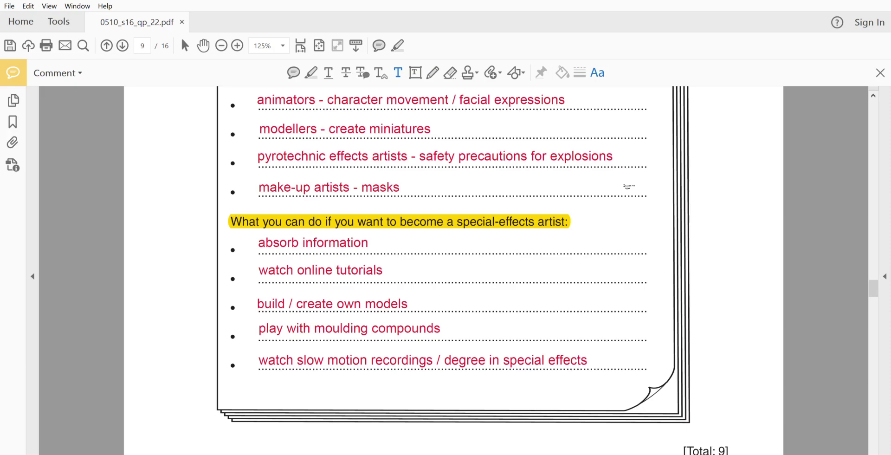
Scroll back up to the Exercise 4 heading and article title on page 8.
scroll(592, 250, up, 3)
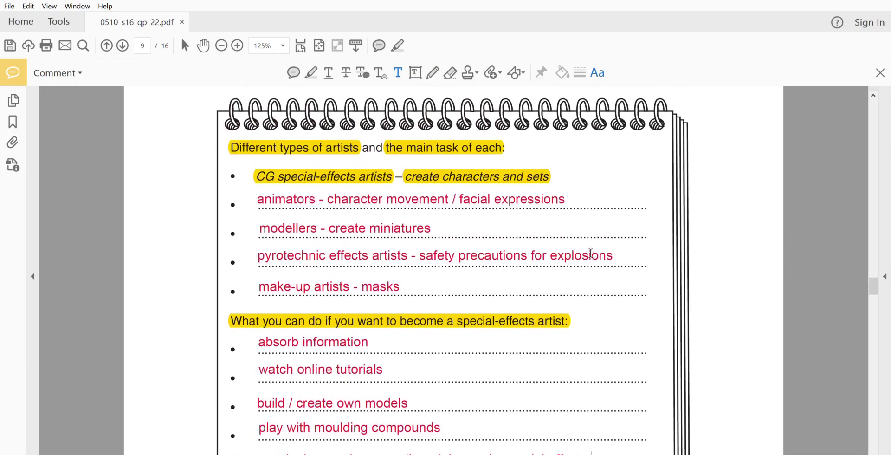
scroll(590, 253, down, 2)
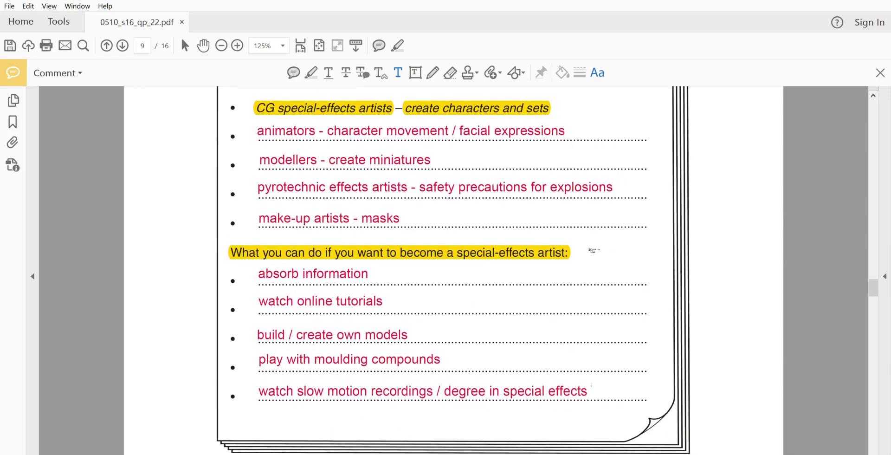
scroll(593, 251, up, 1)
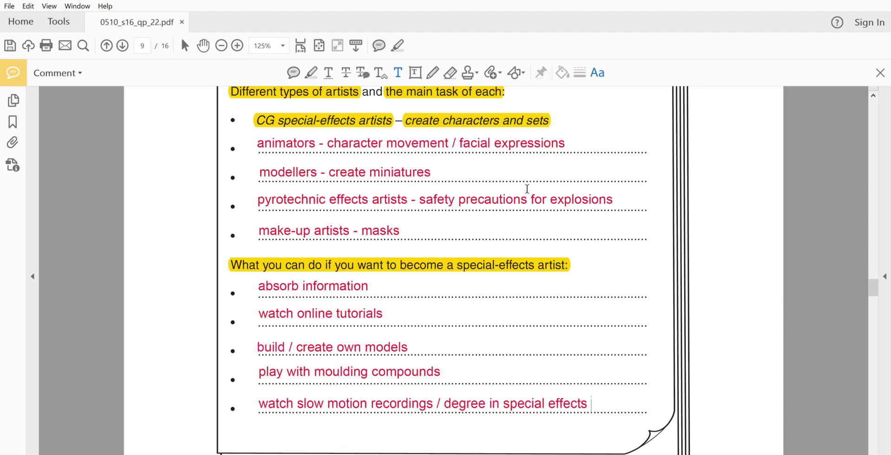
scroll(526, 188, up, 10)
scroll(529, 186, up, 10)
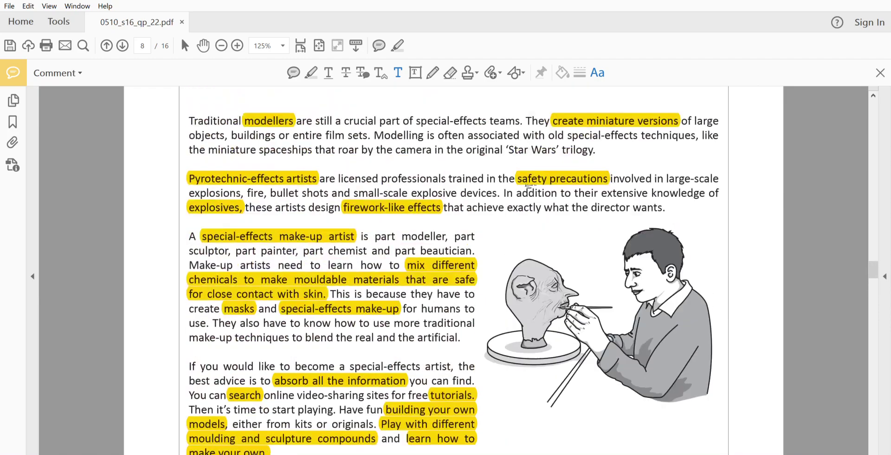
scroll(529, 186, up, 5)
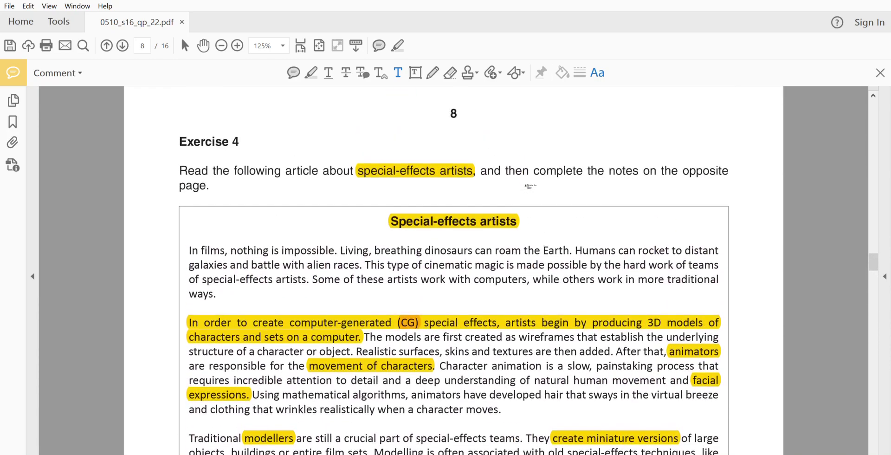